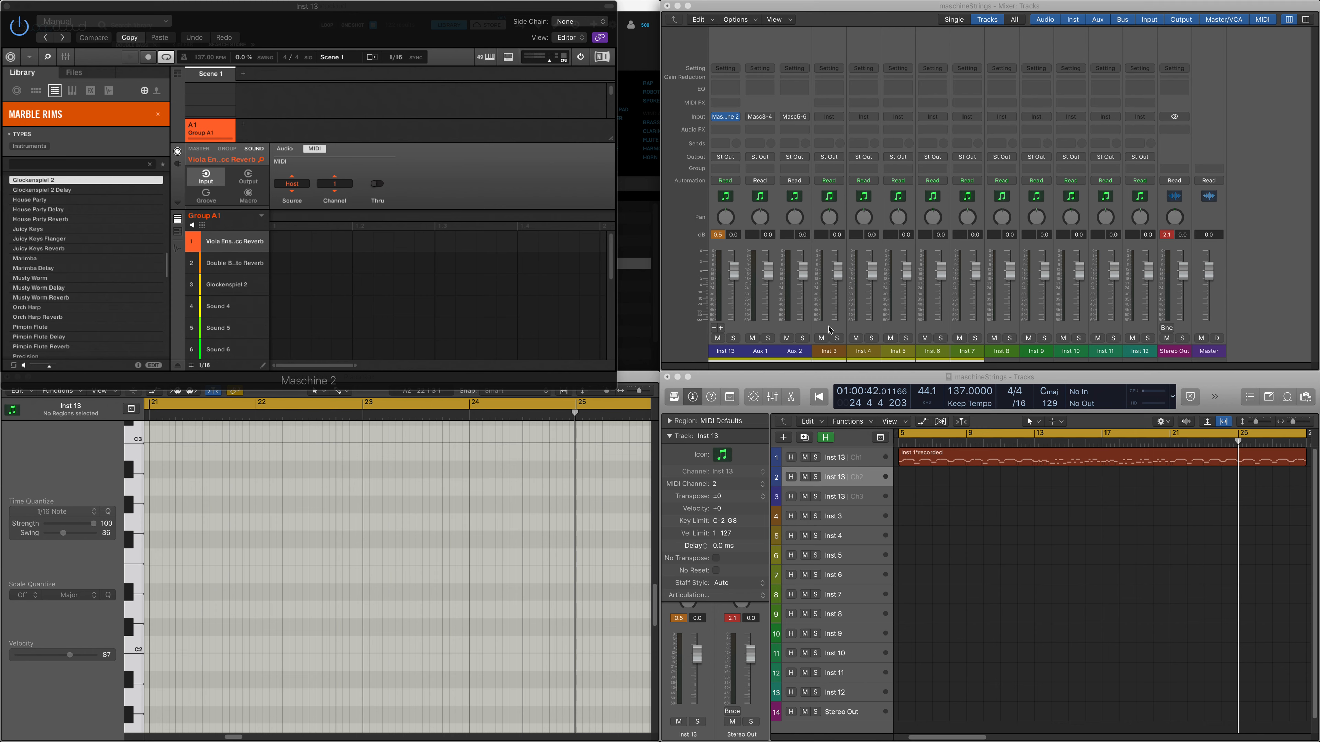
Step: Create a multi-timbral Maschine 2 software instrument with 3 parts below the Inst 3 track
{"action": "left_click", "coordinate": [863, 519]}
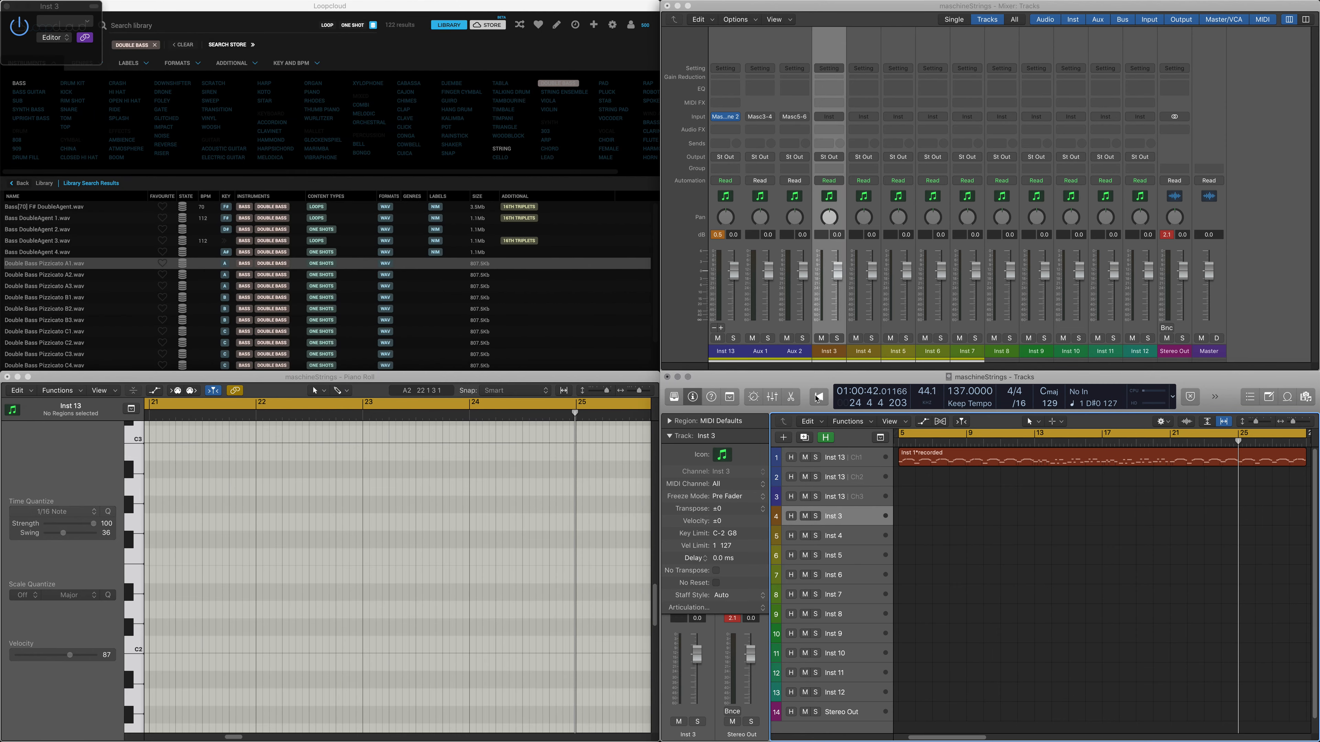
{"action": "left_click", "coordinate": [783, 440]}
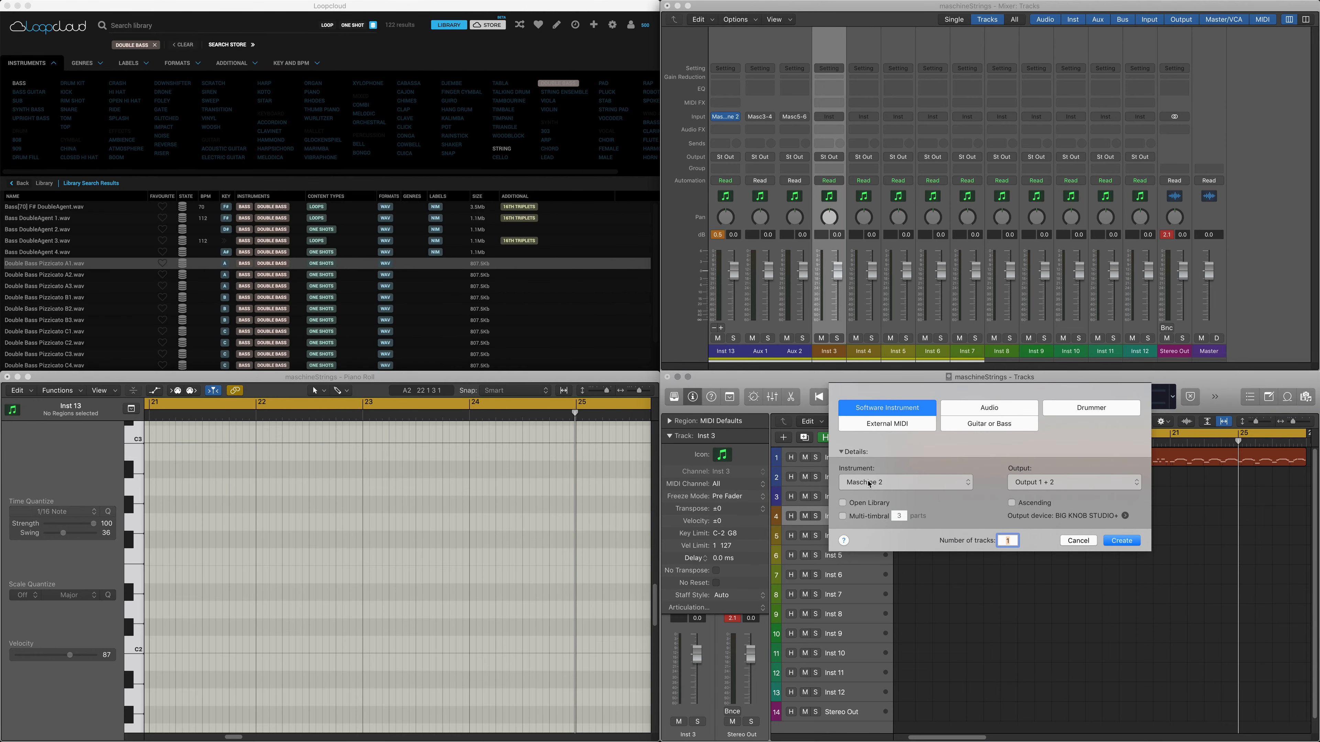
{"action": "left_click", "coordinate": [856, 517]}
{"action": "left_click", "coordinate": [1125, 545]}
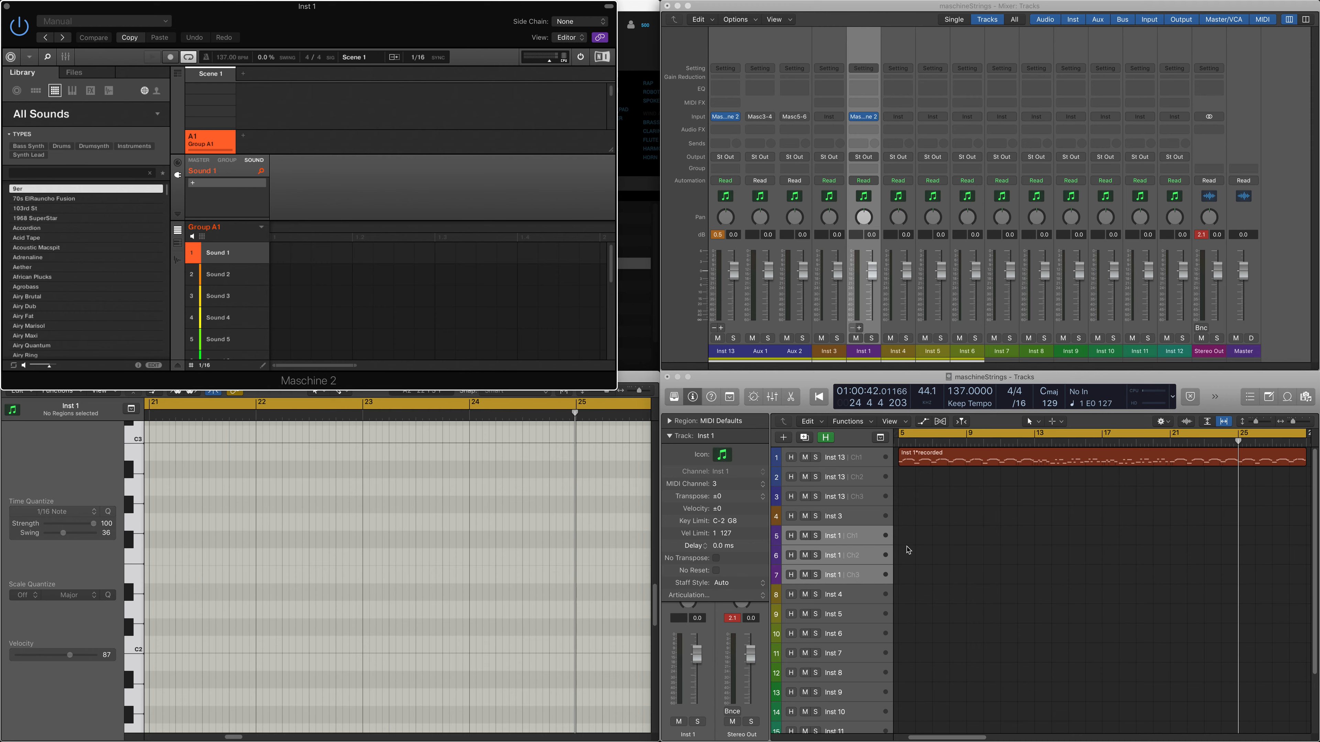
Step: With the channel 1 track of Inst 1 selected, load the Callisto sound from Circuit Halo into Sound 1
{"action": "left_click", "coordinate": [871, 546]}
{"action": "left_click", "coordinate": [865, 560]}
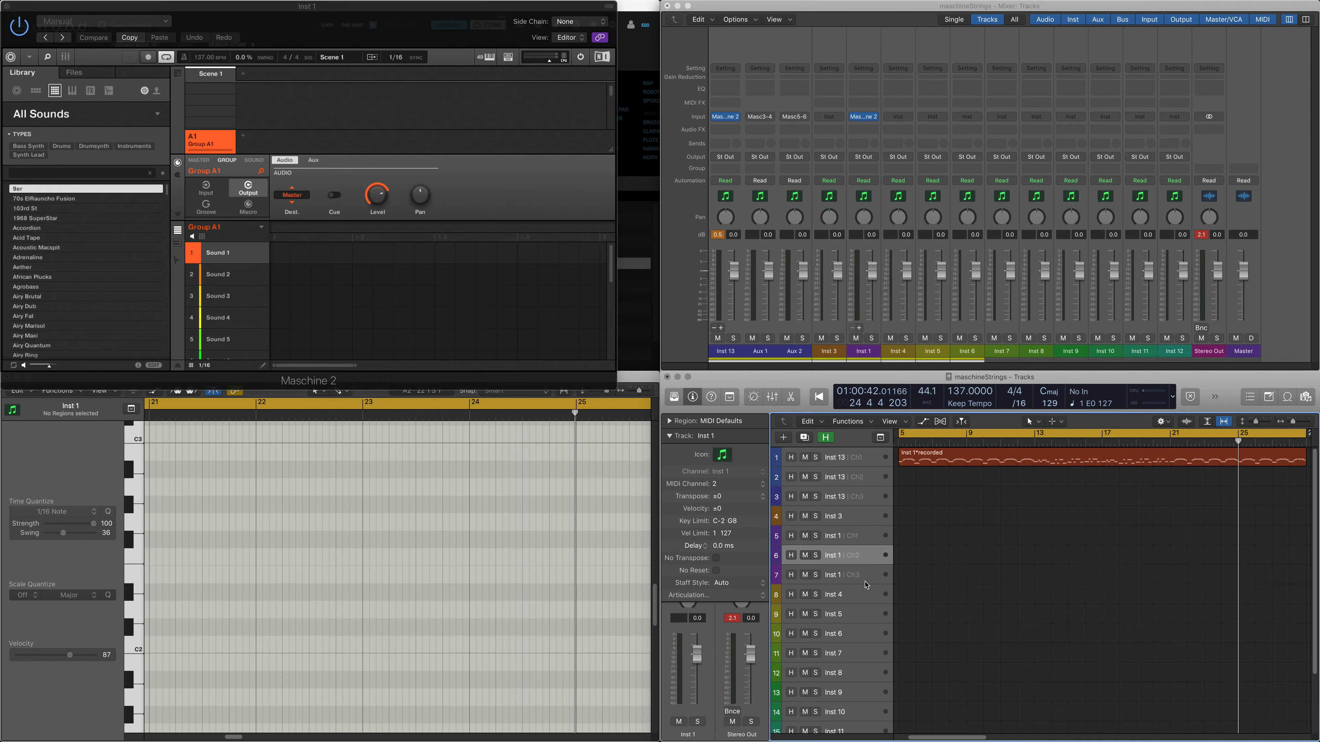
{"action": "left_click", "coordinate": [864, 575]}
{"action": "left_click", "coordinate": [869, 544]}
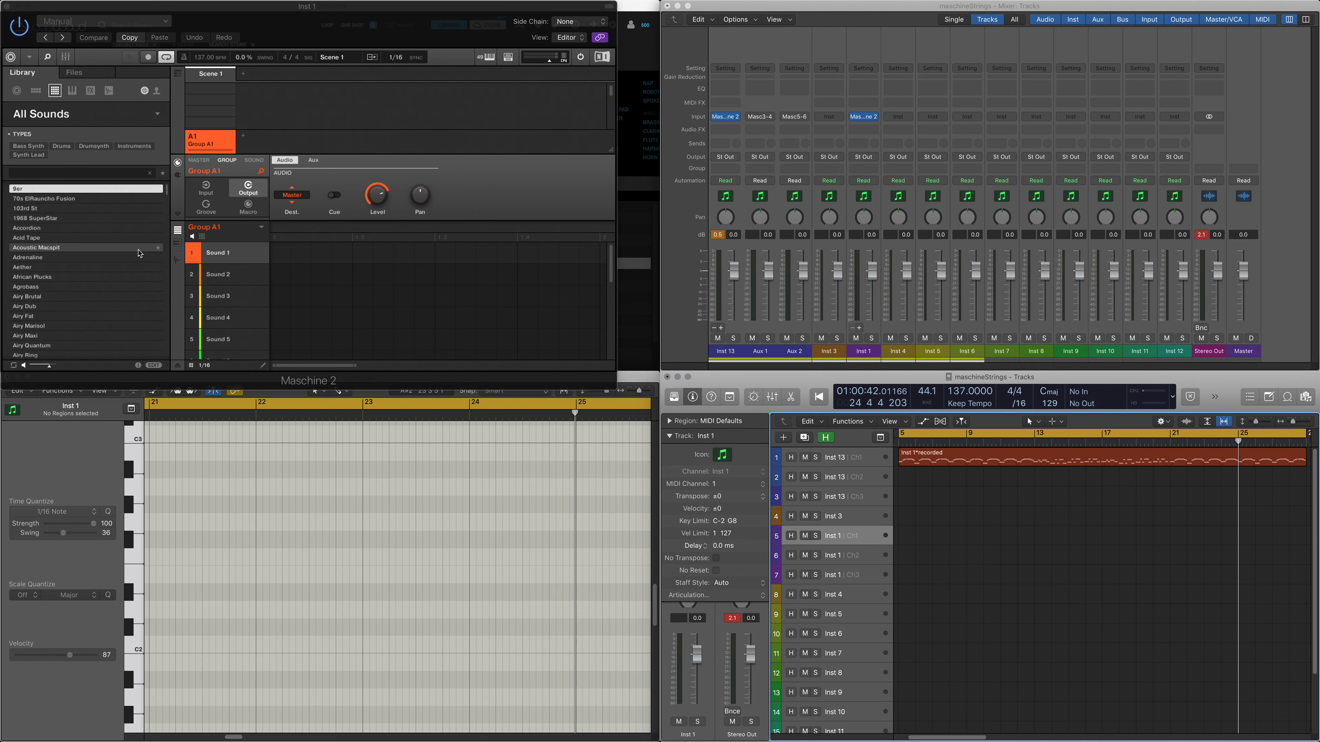
{"action": "left_click", "coordinate": [144, 115]}
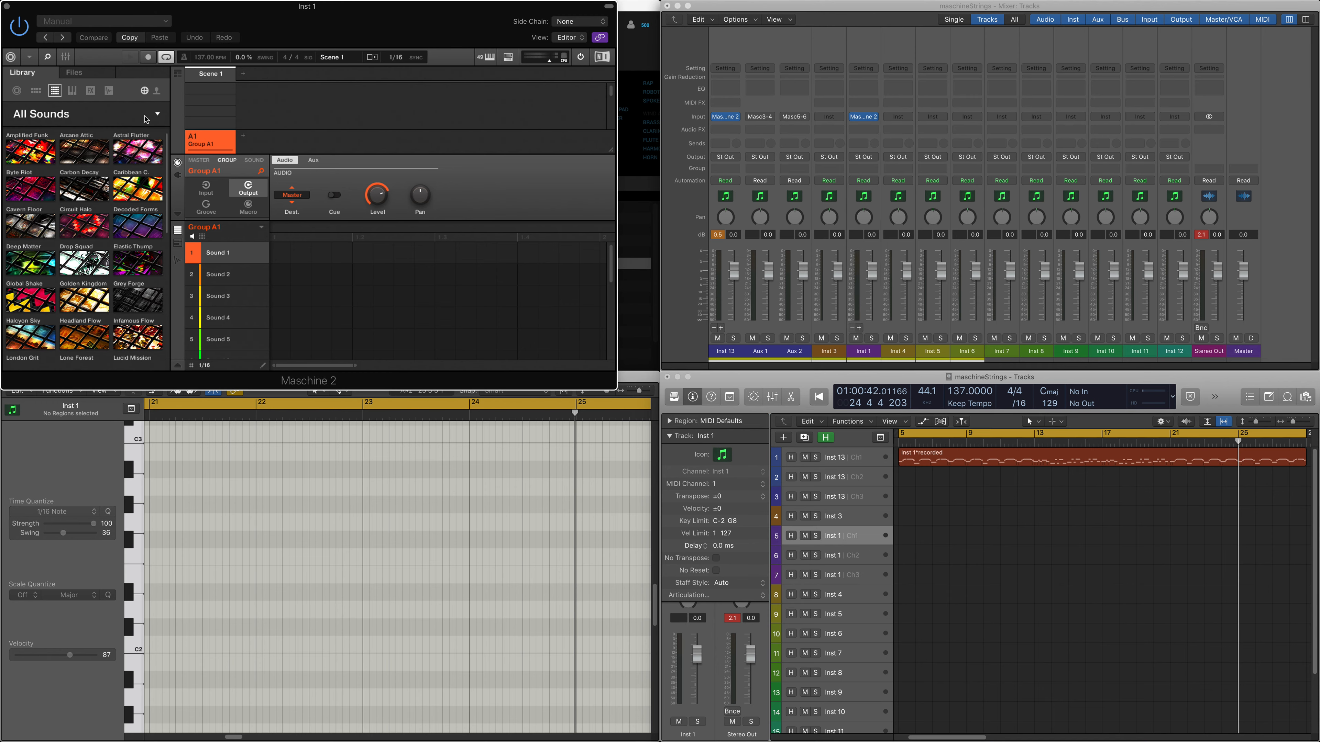
{"action": "left_click", "coordinate": [97, 234]}
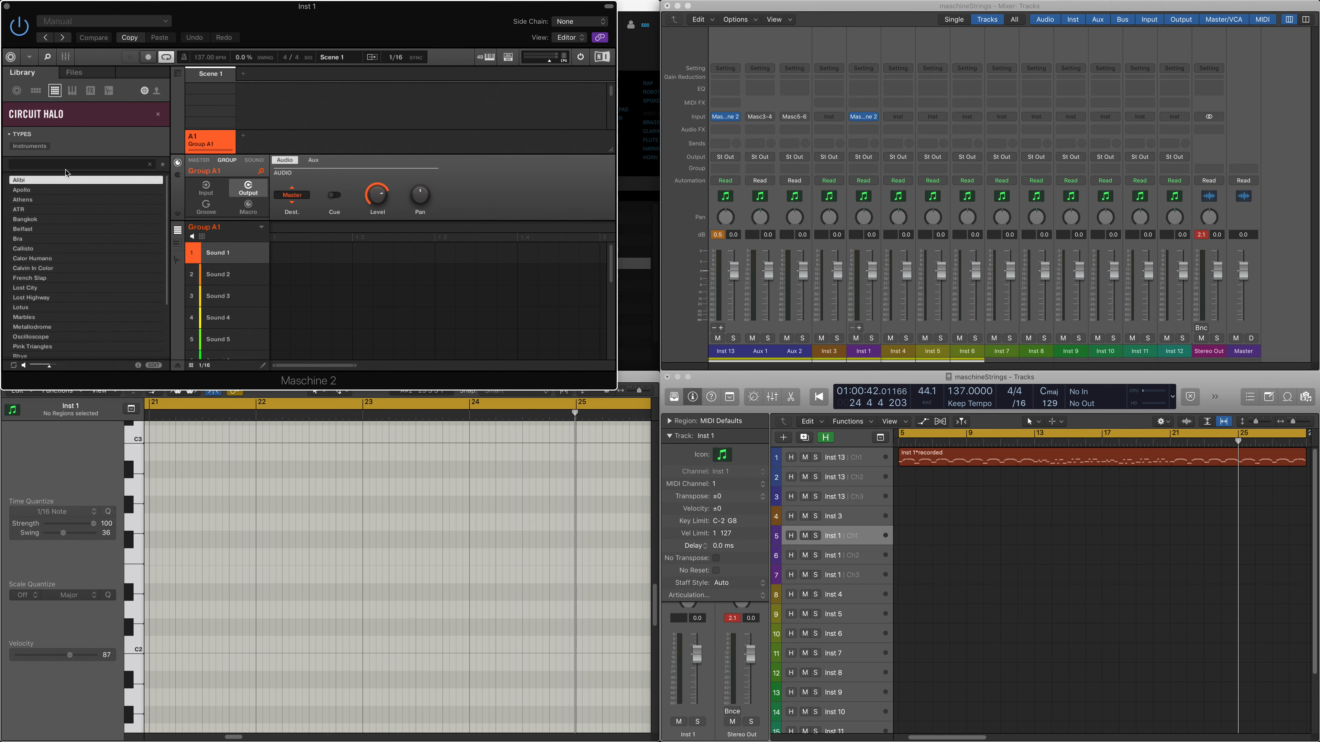
{"action": "left_click", "coordinate": [61, 250]}
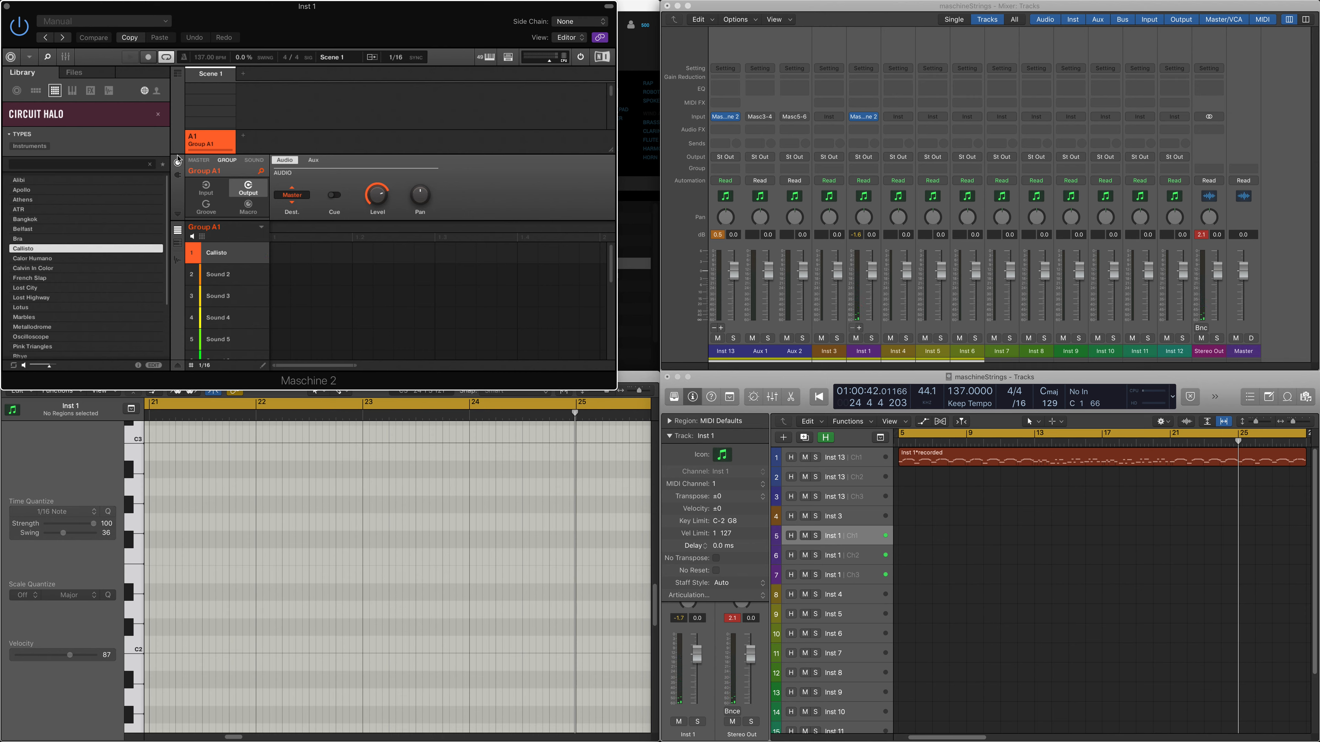
Step: Set the Callisto sound's MIDI input source to Host and its channel to 1
{"action": "left_click", "coordinate": [248, 163]}
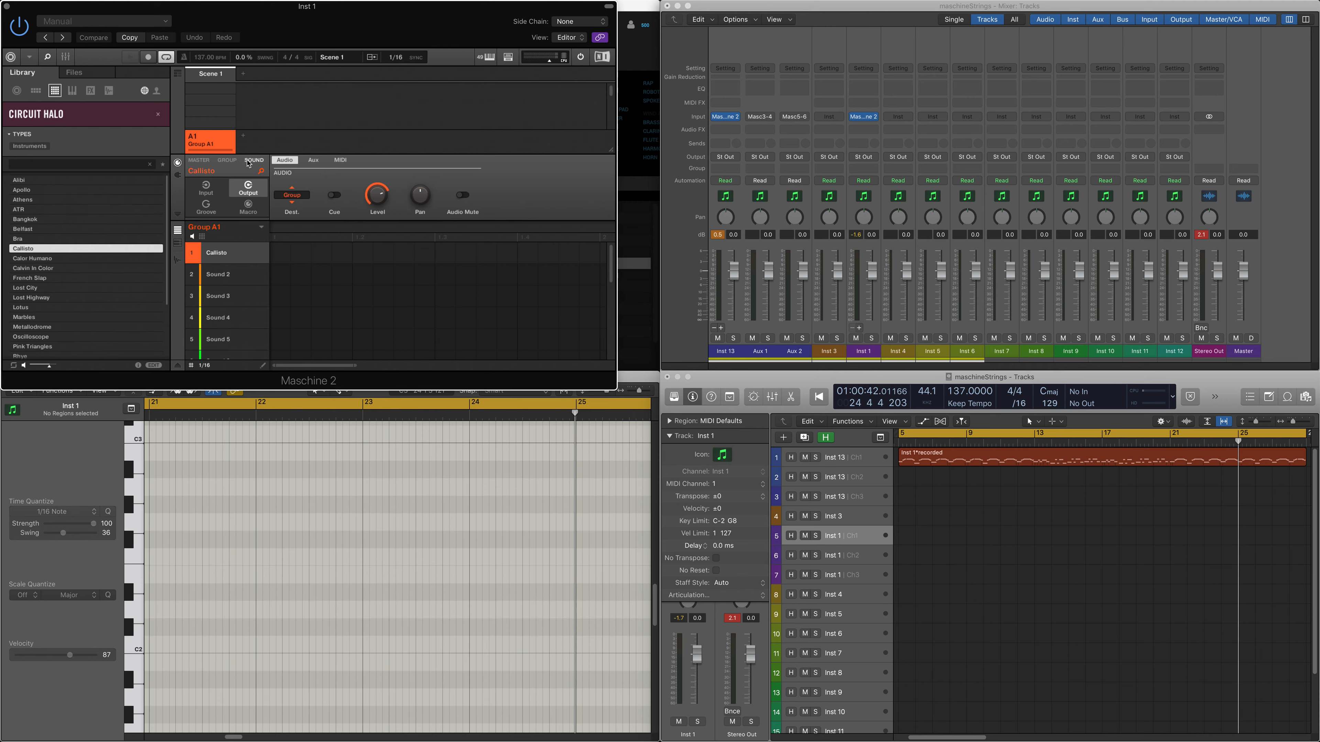
{"action": "left_click", "coordinate": [206, 188]}
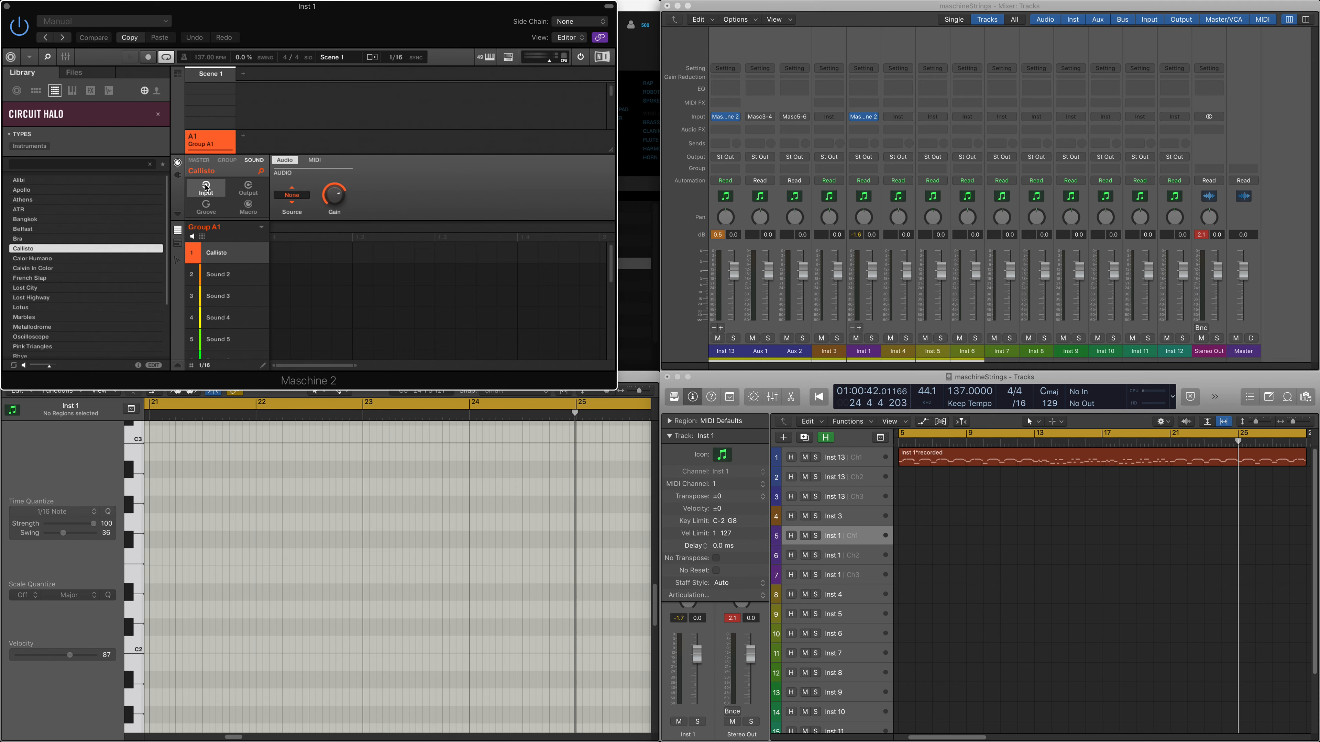
{"action": "left_click", "coordinate": [321, 161]}
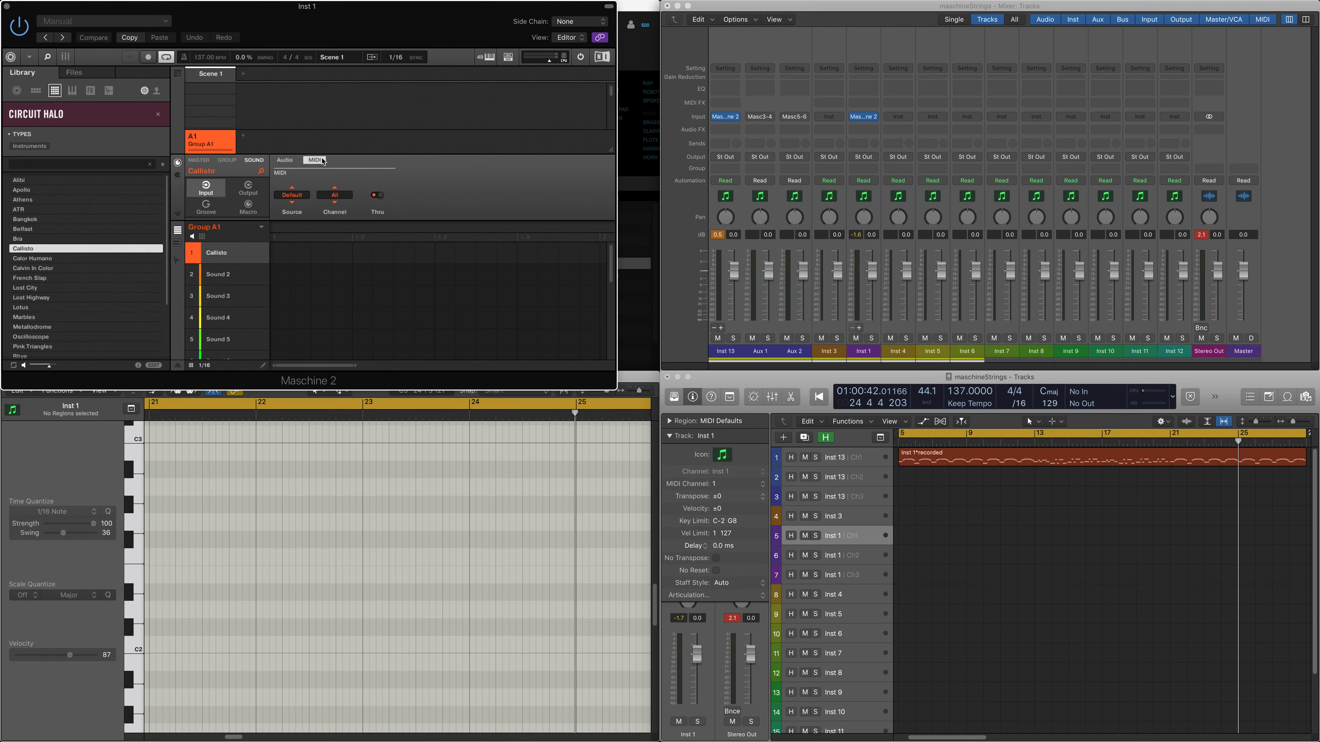
{"action": "left_click", "coordinate": [304, 195]}
{"action": "left_click", "coordinate": [307, 232]}
{"action": "left_click", "coordinate": [345, 194]}
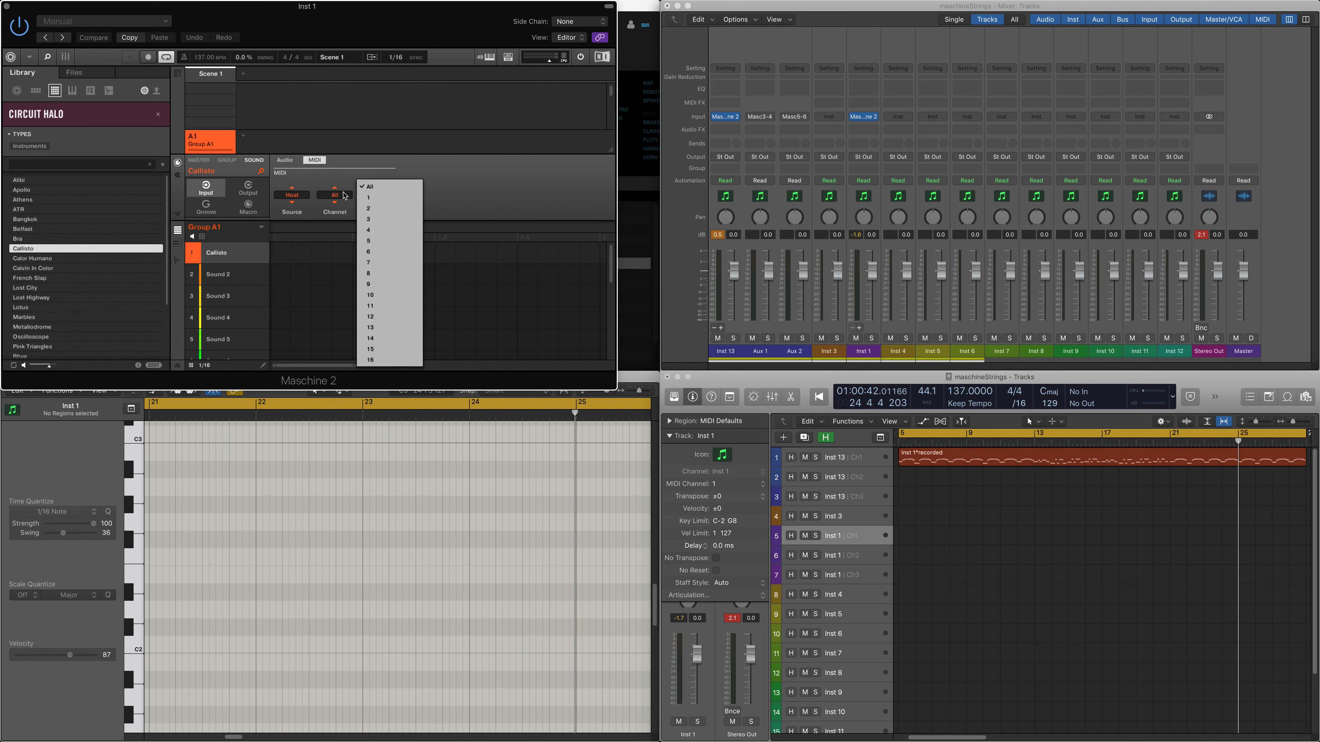
{"action": "left_click", "coordinate": [375, 200]}
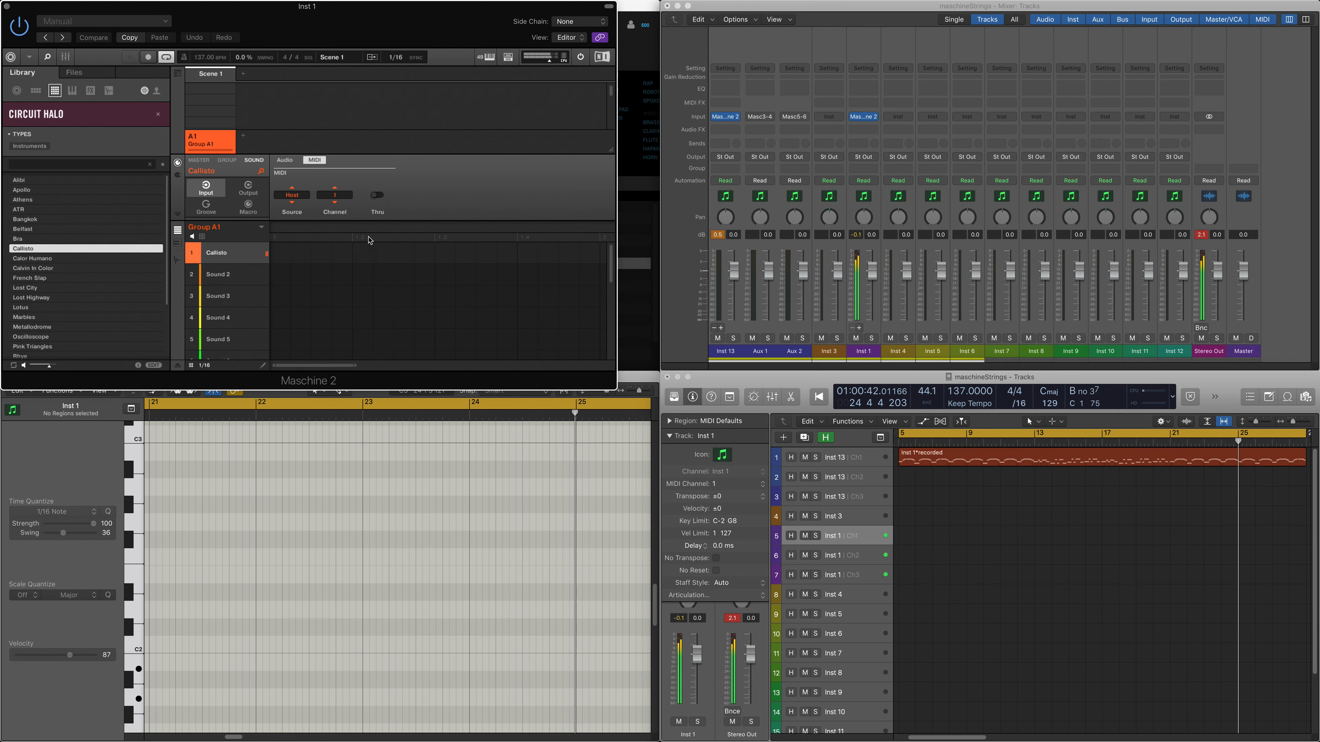
Step: Load Lotus into Sound 2 with MIDI input from Host on channel 2, and select the matching Inst 1 track
{"action": "left_click", "coordinate": [242, 281]}
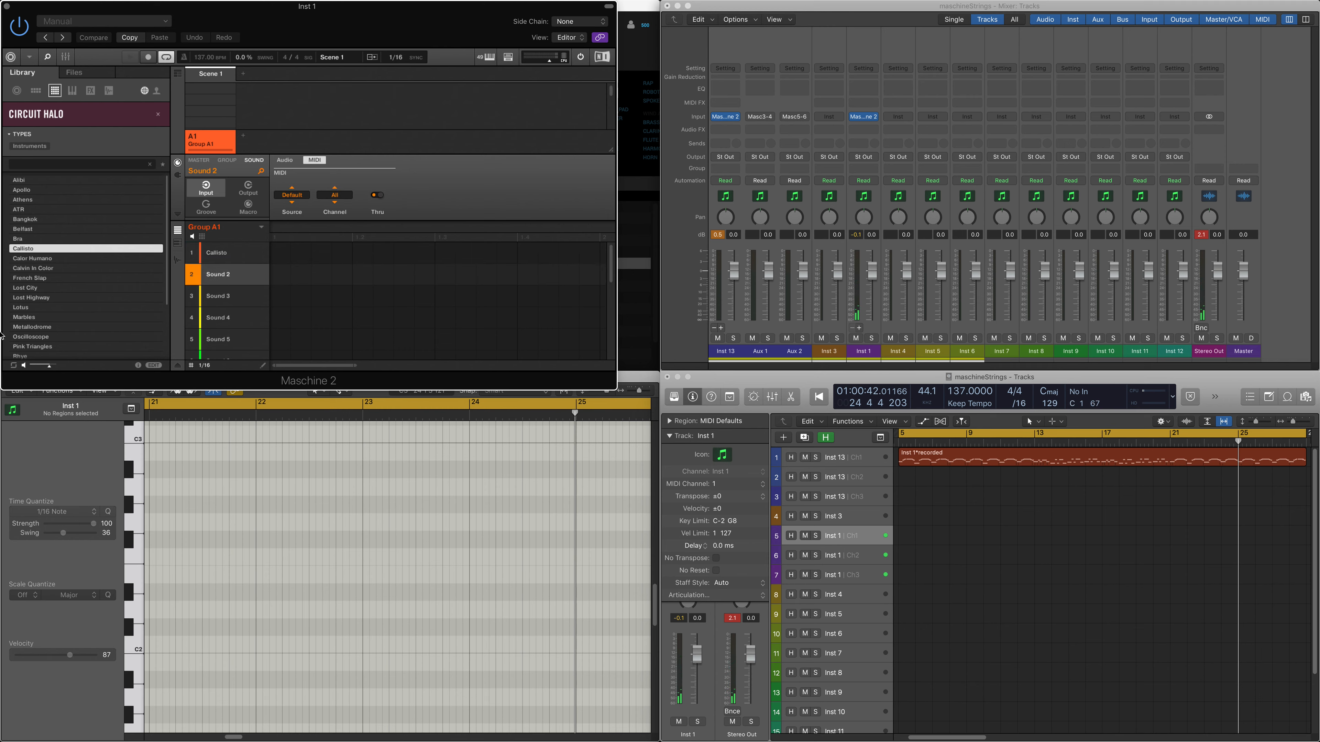
{"action": "left_click", "coordinate": [57, 308]}
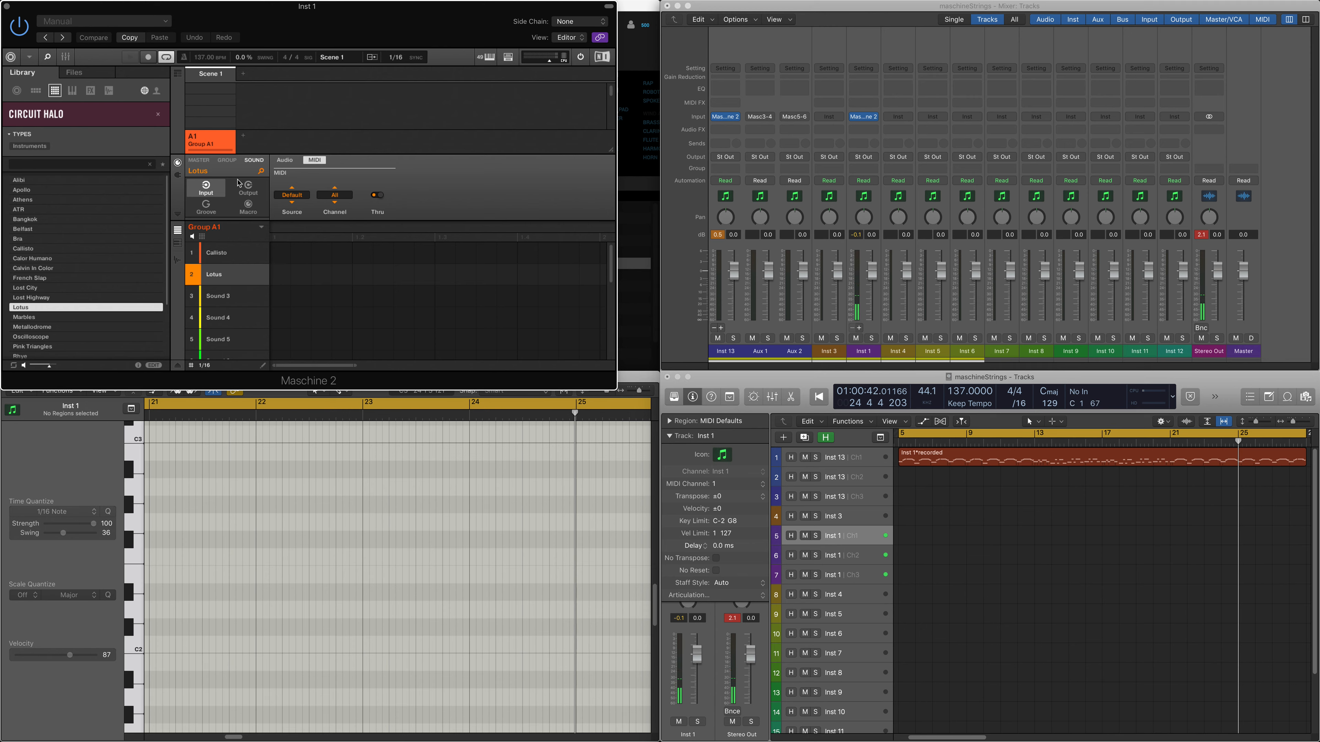
{"action": "left_click", "coordinate": [305, 198]}
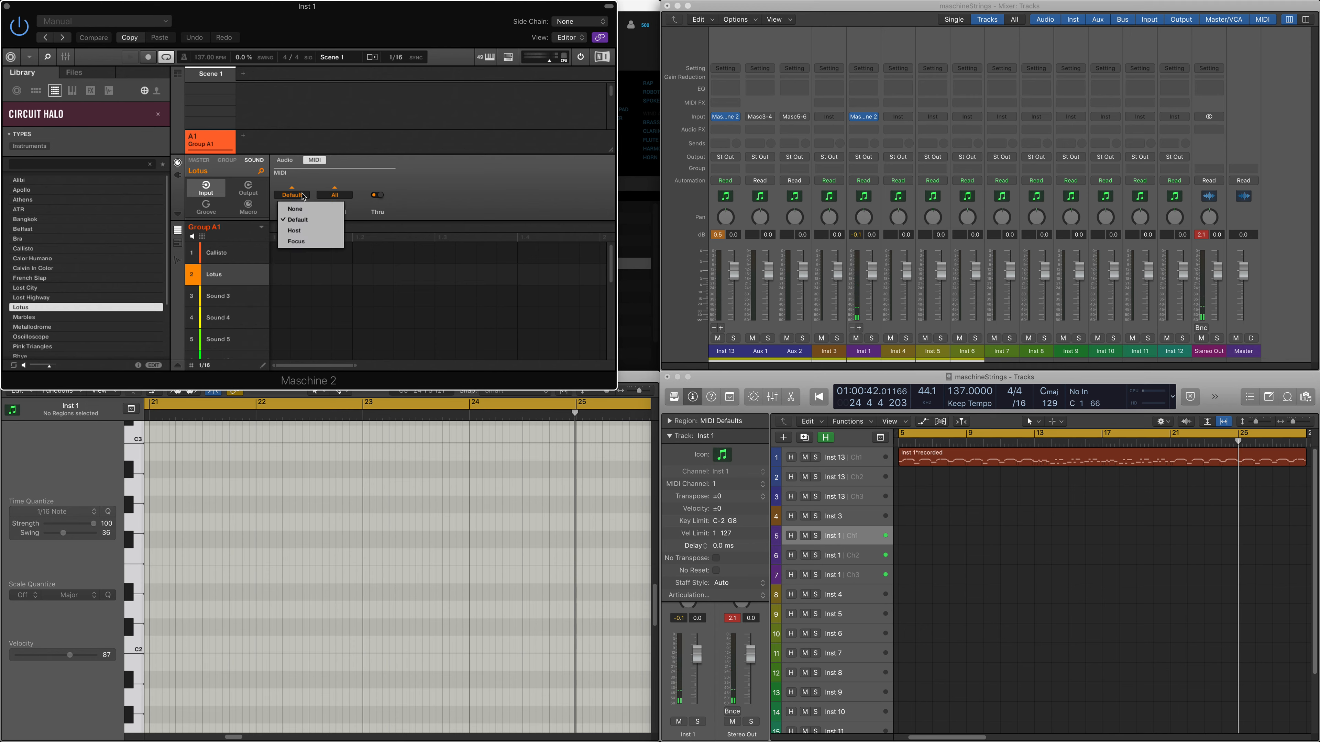
{"action": "left_click", "coordinate": [304, 229]}
{"action": "left_click", "coordinate": [335, 195]}
{"action": "left_click", "coordinate": [373, 209]}
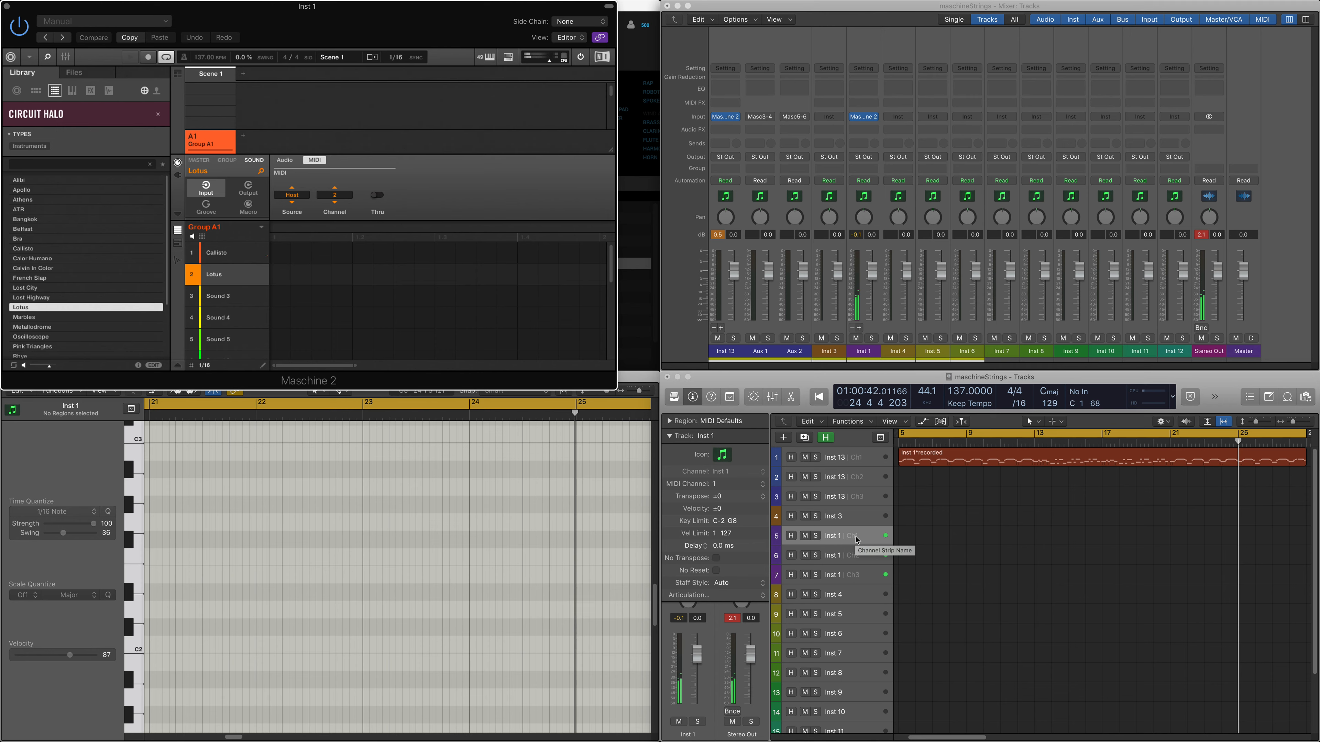
{"action": "left_click", "coordinate": [872, 566]}
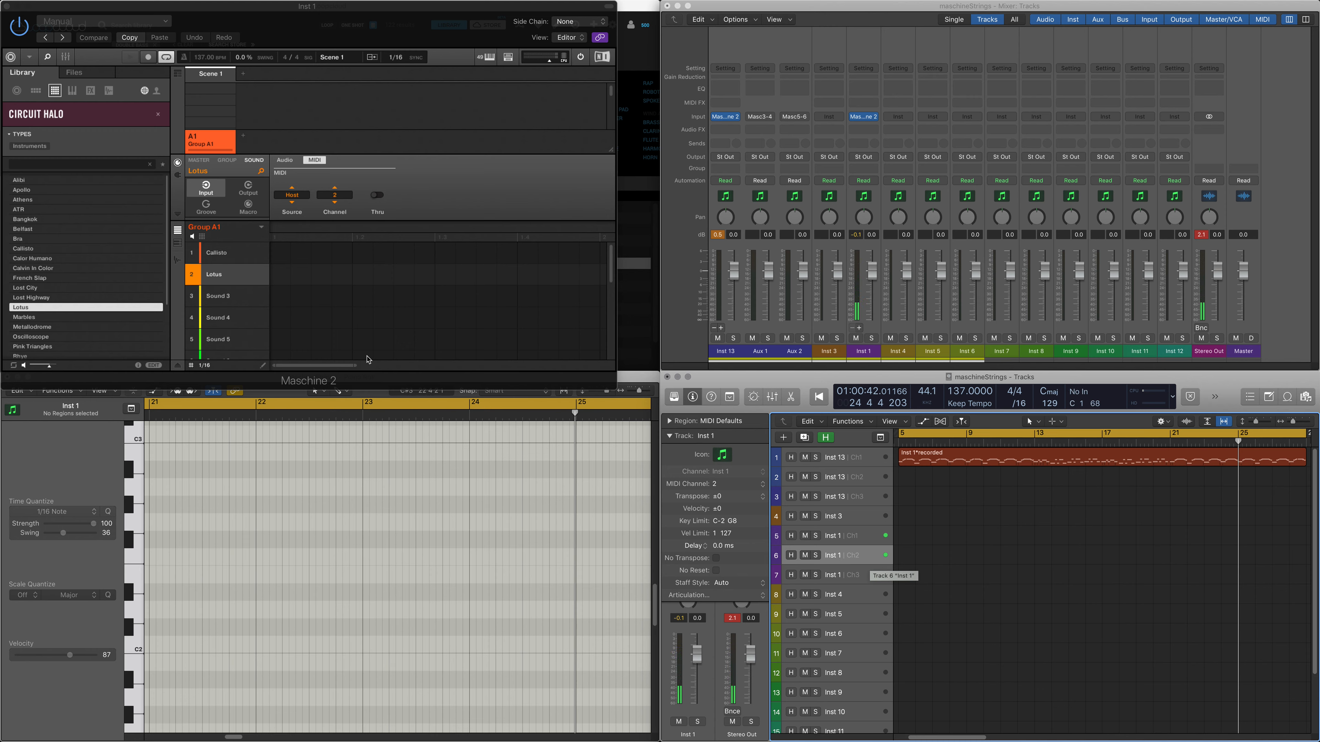
Step: Route the audio output of Lotus to Ext. 3 and that of Callisto to Ext. 2
{"action": "left_click", "coordinate": [248, 190]}
{"action": "left_click", "coordinate": [307, 197]}
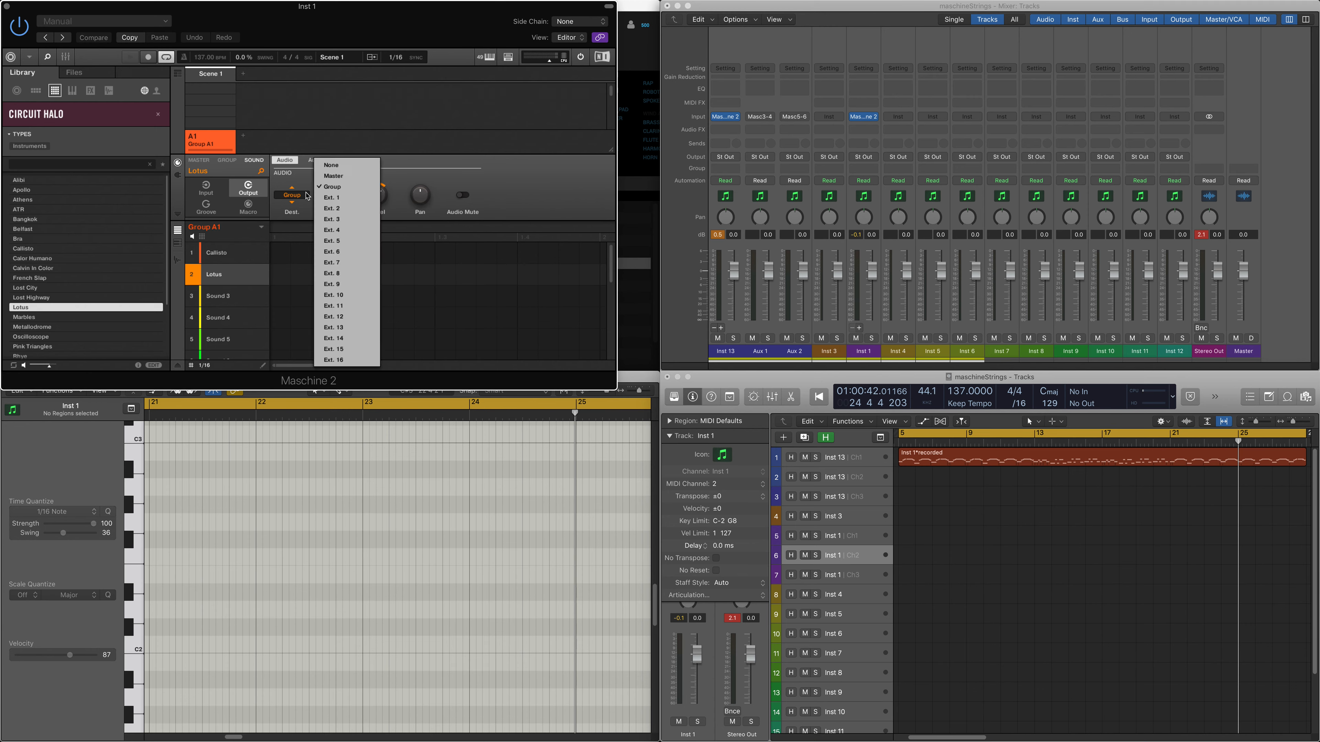
{"action": "left_click", "coordinate": [343, 219]}
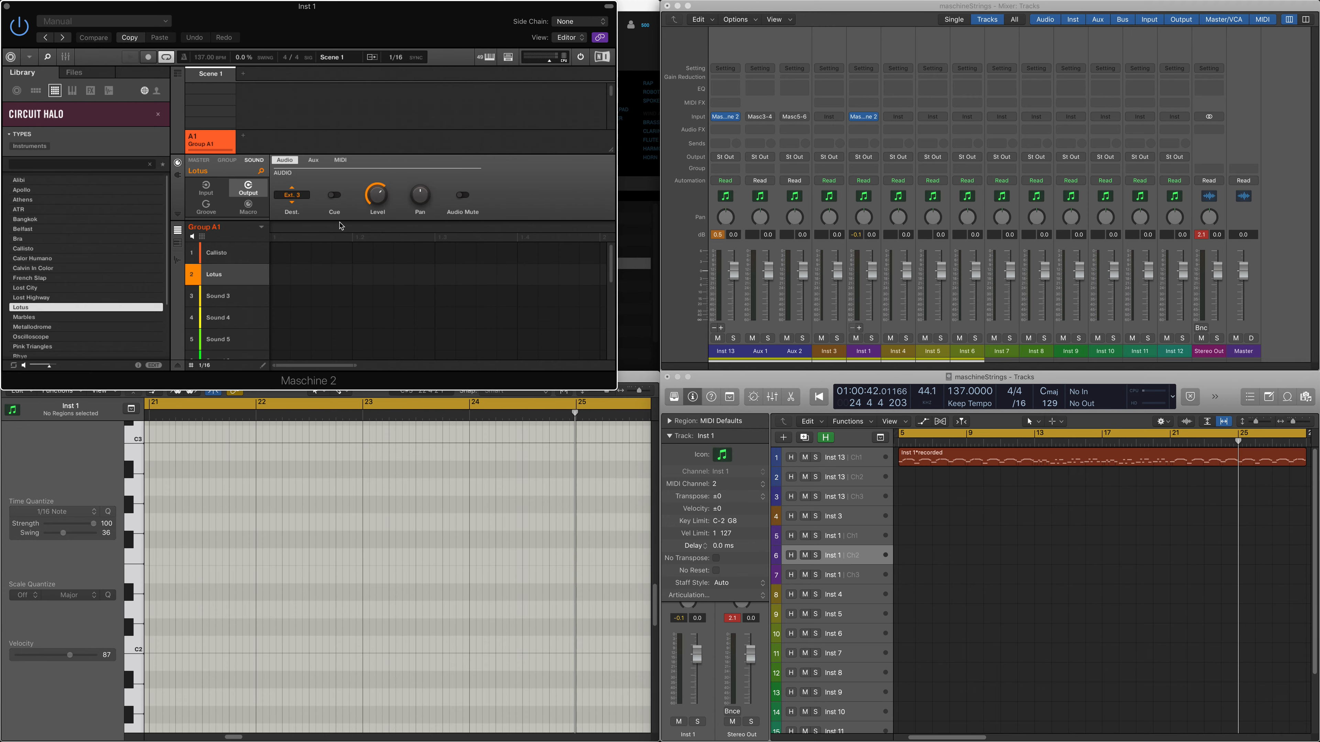
{"action": "left_click", "coordinate": [221, 258]}
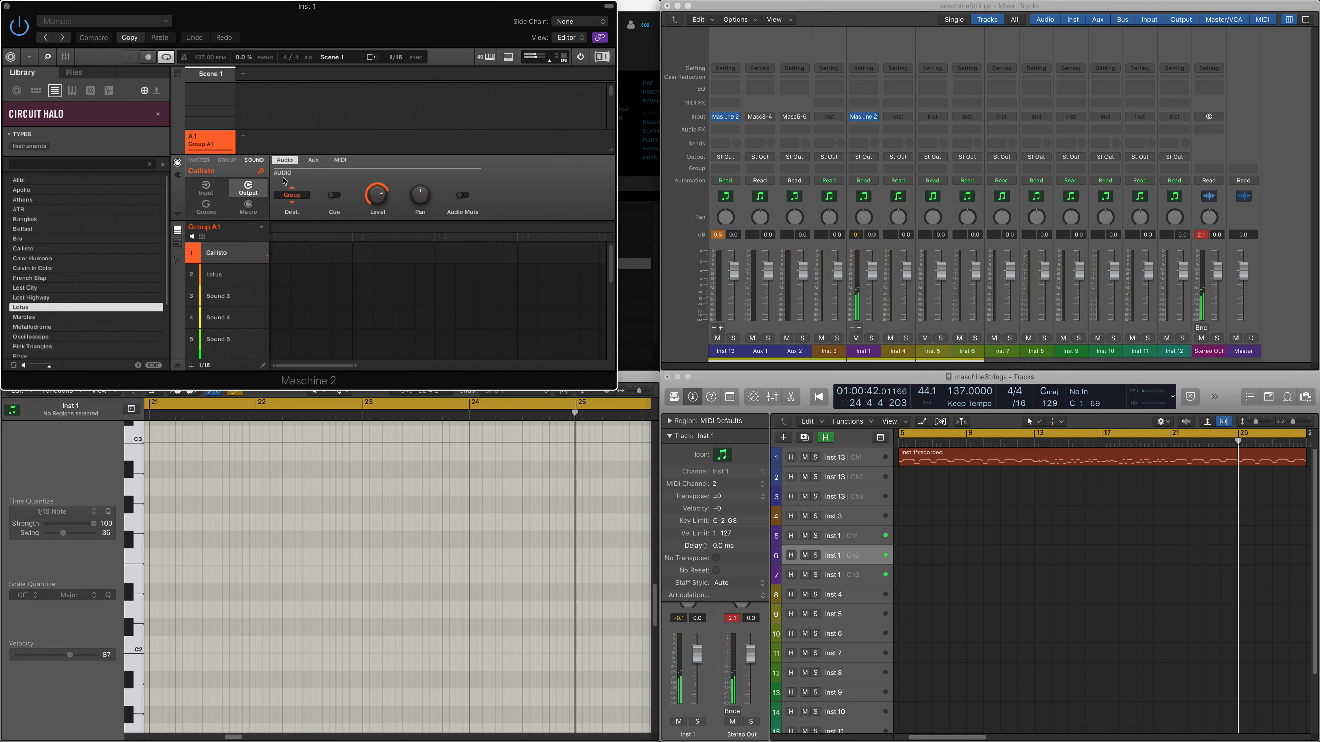
{"action": "left_click", "coordinate": [308, 198]}
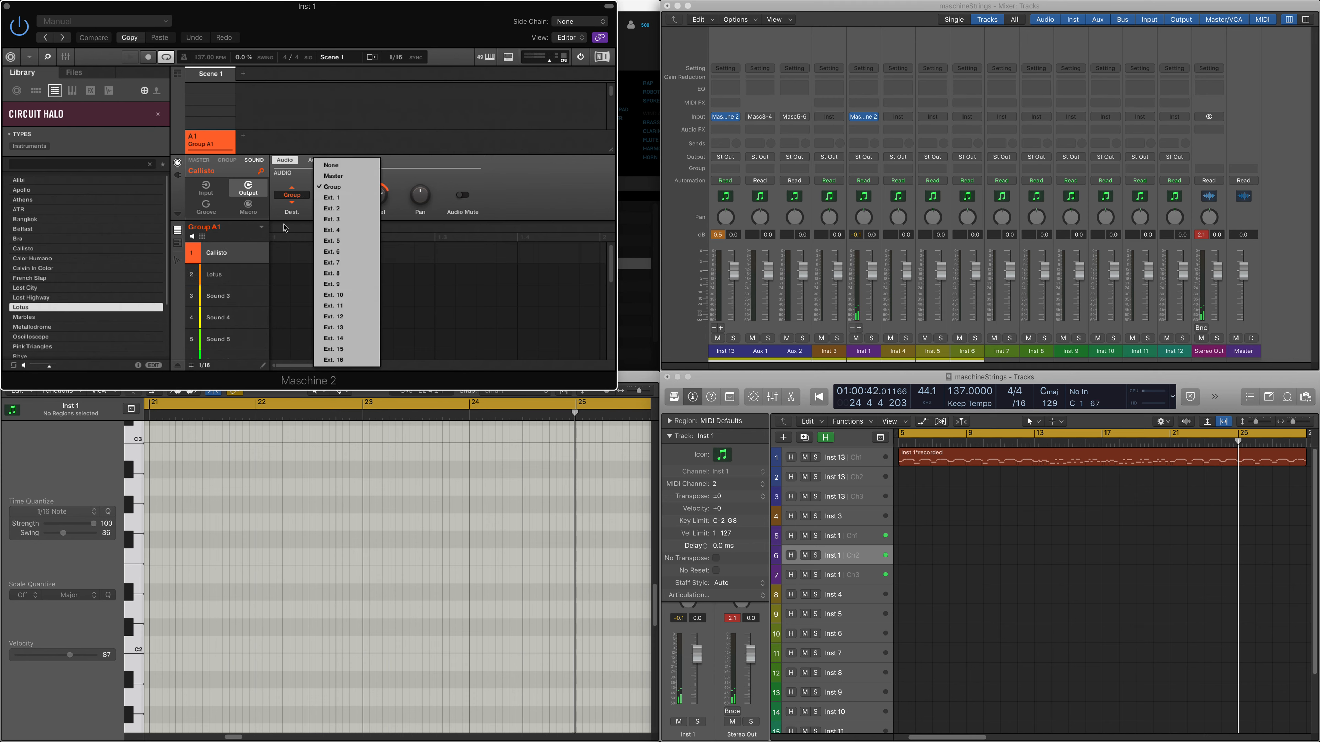
{"action": "left_click", "coordinate": [351, 211]}
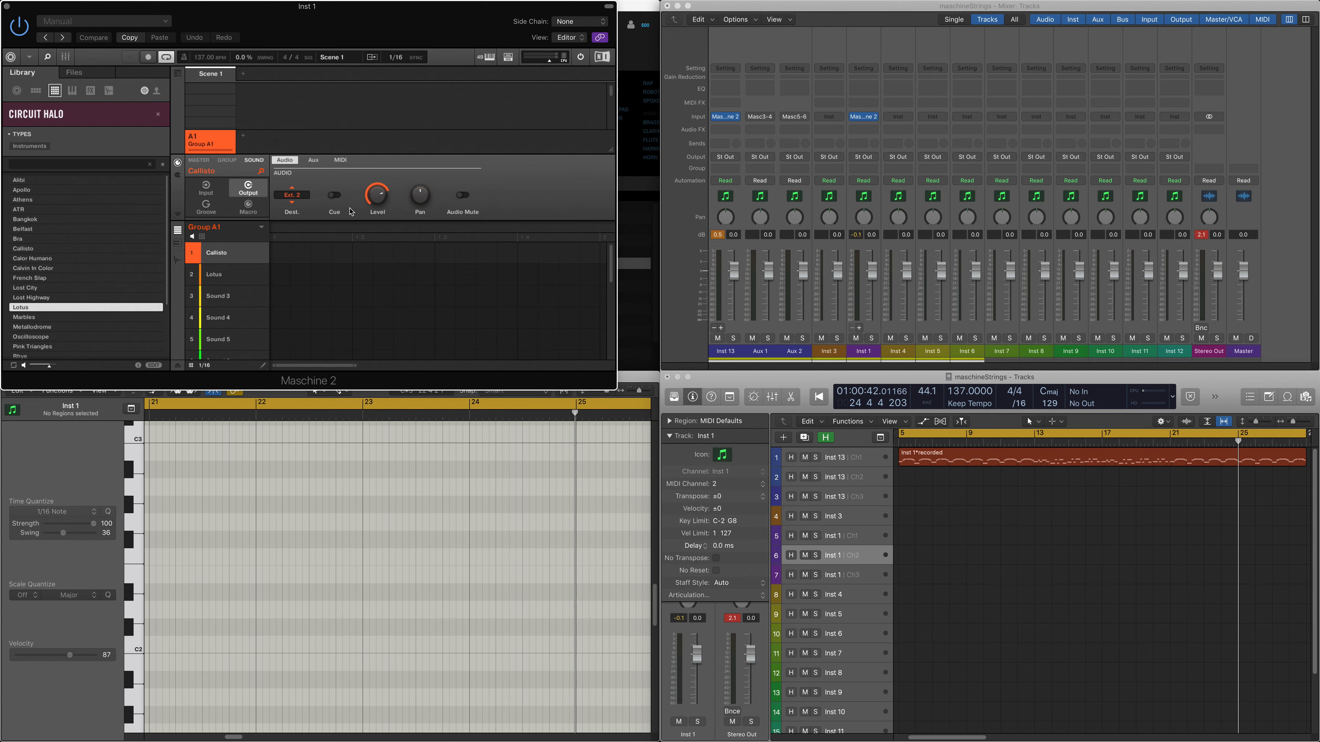
Step: Add two aux channels for the extra outputs of the Inst 1 mixer strip
{"action": "left_click", "coordinate": [875, 325]}
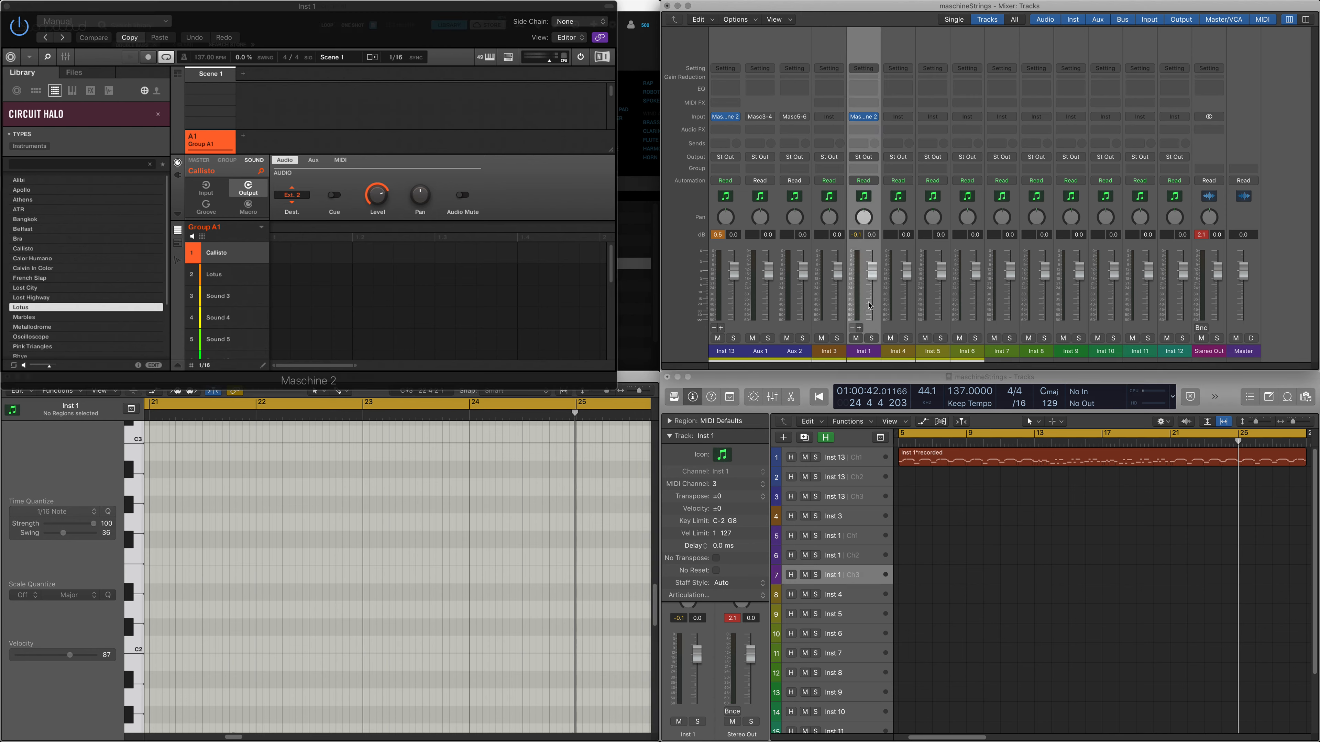
{"action": "left_click", "coordinate": [860, 327]}
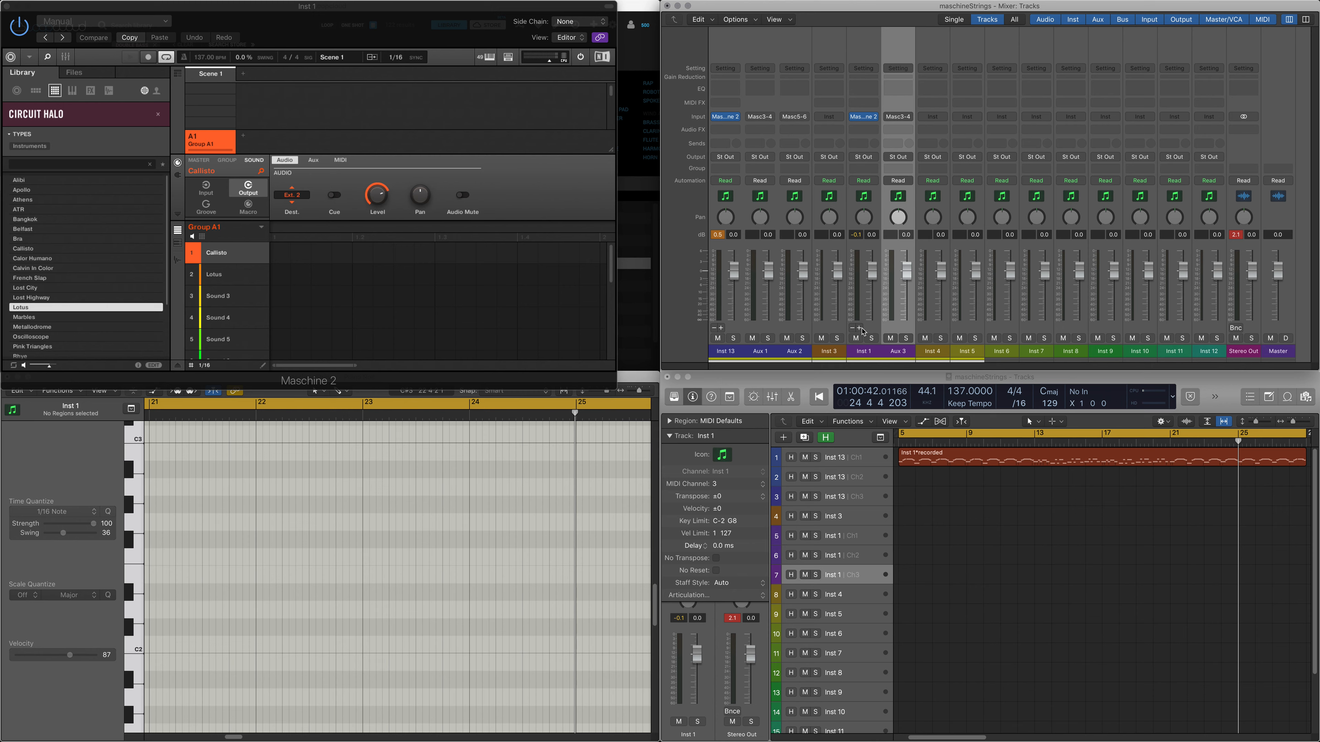
{"action": "left_click", "coordinate": [861, 328]}
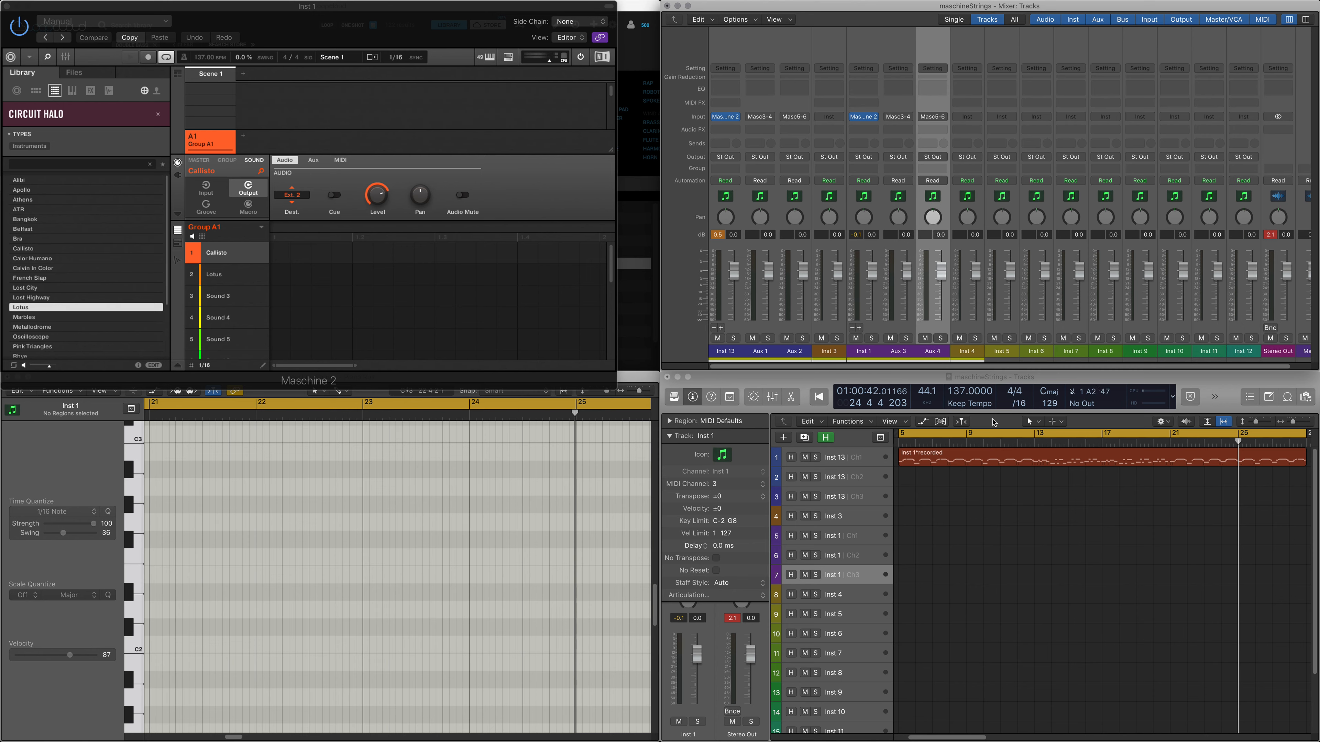
Step: Audition the Inst 1 channel 1 and 2 tracks, and rename their aux strips Aux 3 and Aux 4 to CALL and LOTUS
{"action": "left_click", "coordinate": [864, 537]}
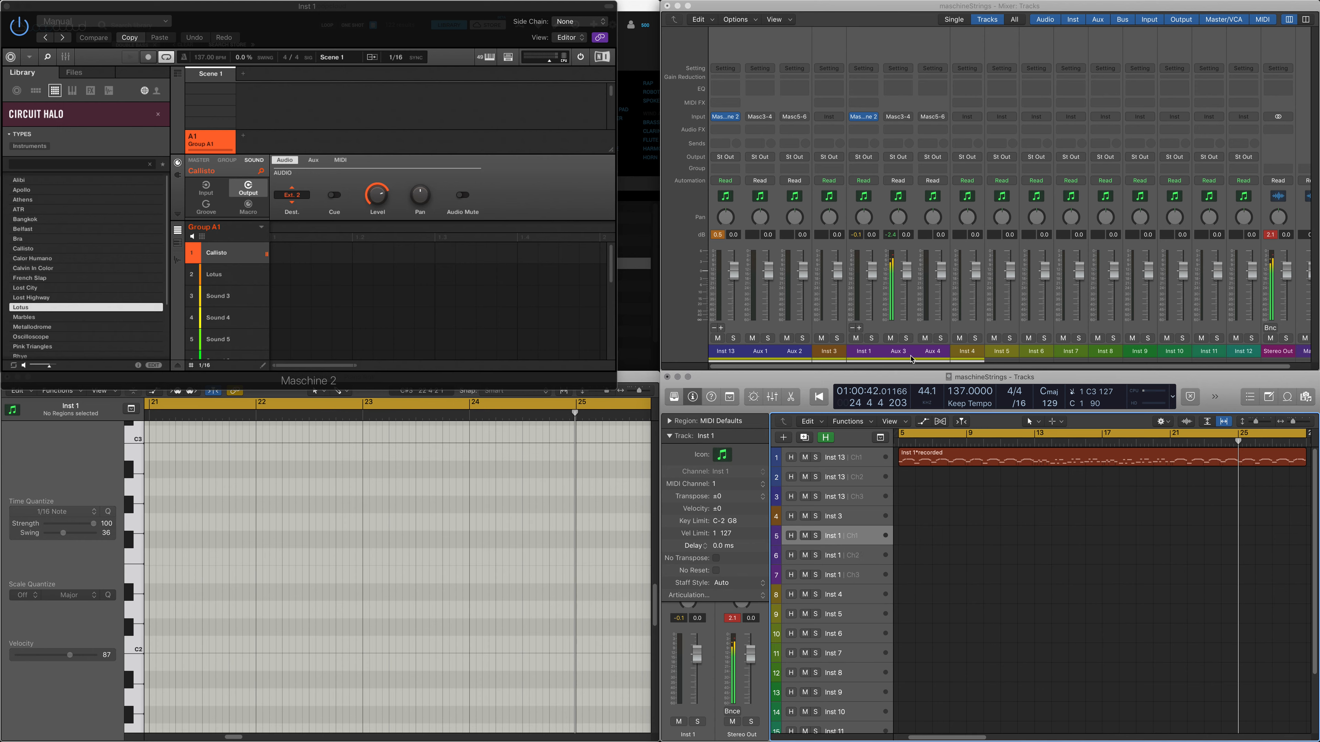
{"action": "double_click", "coordinate": [898, 352]}
{"action": "type", "text": "CALL"}
{"action": "key", "text": "Return"}
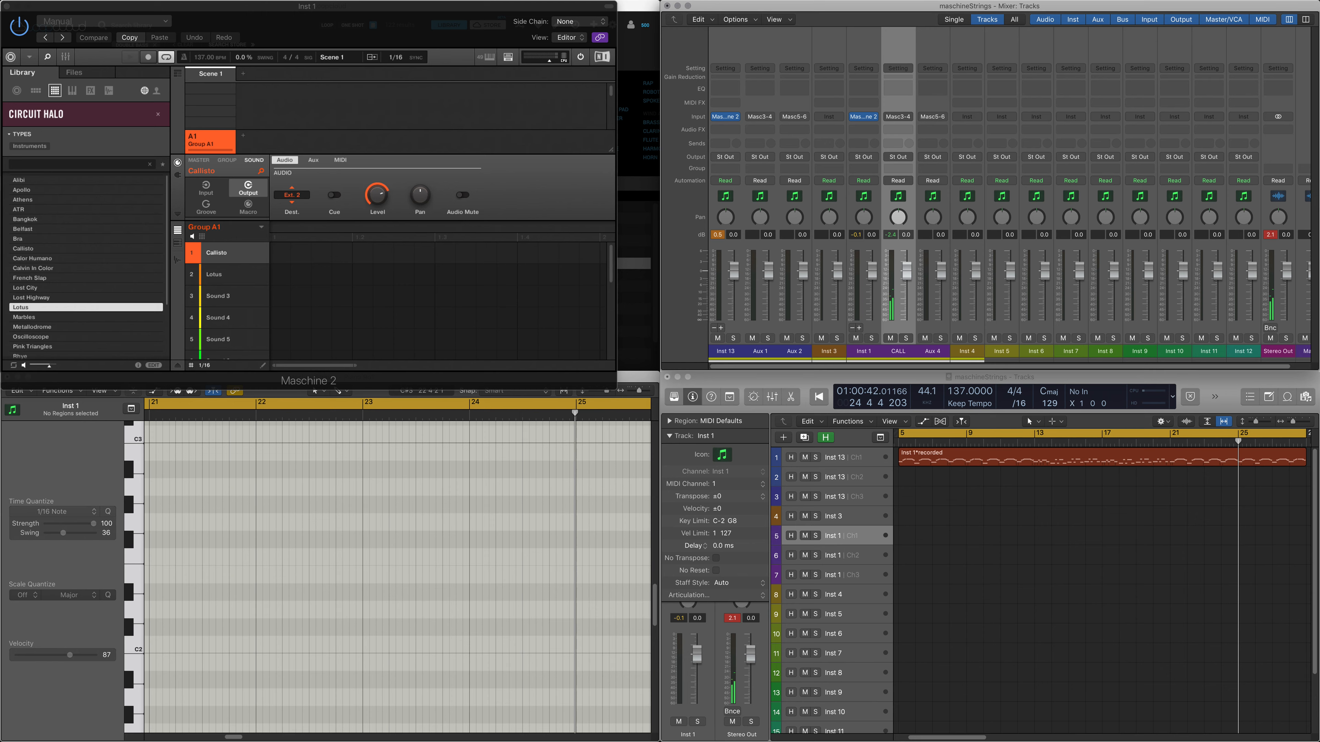
{"action": "left_click", "coordinate": [869, 556]}
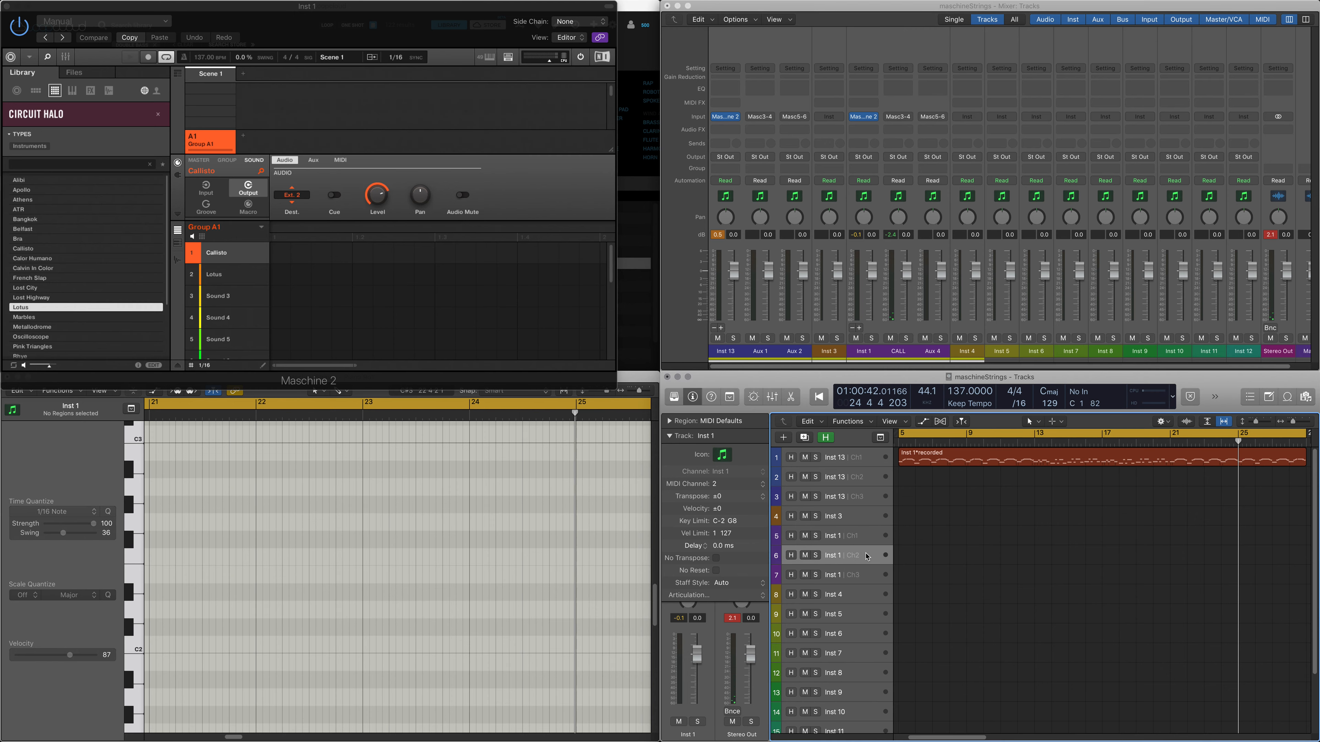
{"action": "double_click", "coordinate": [933, 351]}
{"action": "type", "text": "LOTUS"}
{"action": "key", "text": "Return"}
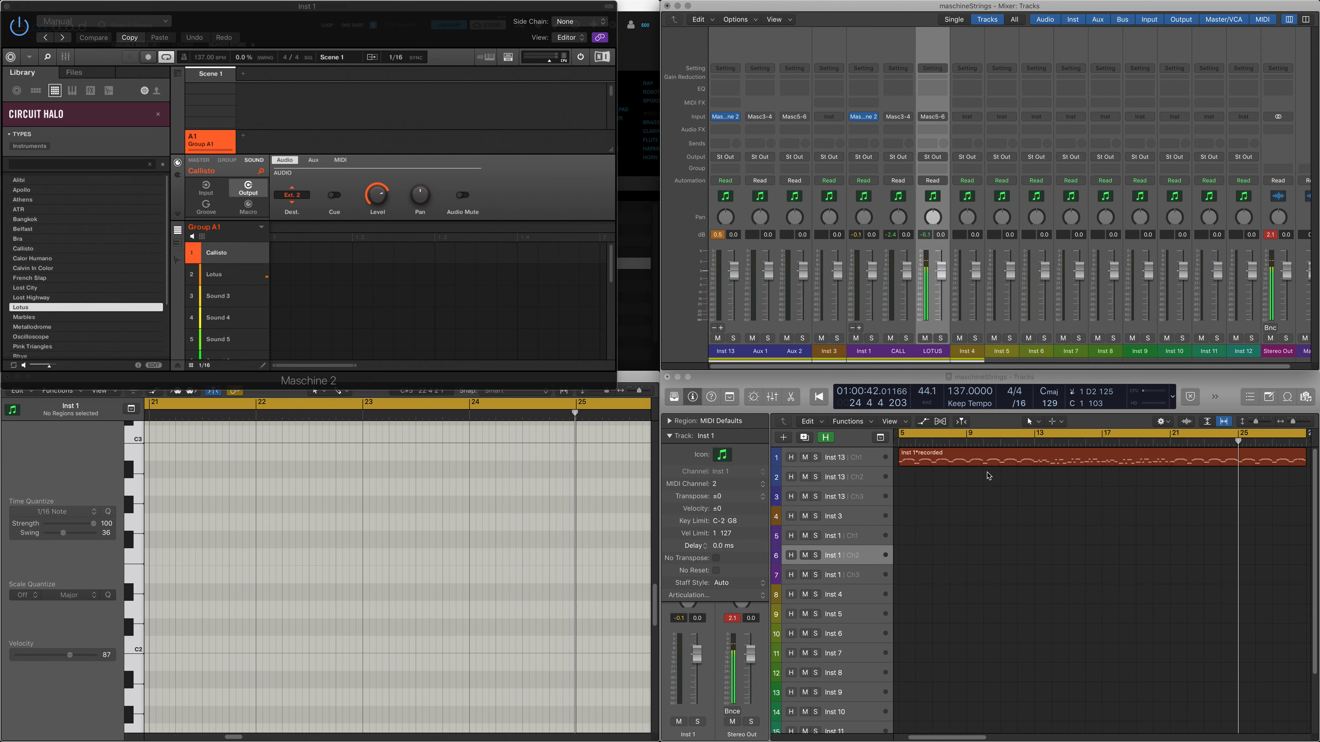
Step: Play the project and record a MIDI part on the Inst 13 channel 2 track using the double bass sound, ending at bar 17
{"action": "left_click", "coordinate": [871, 465]}
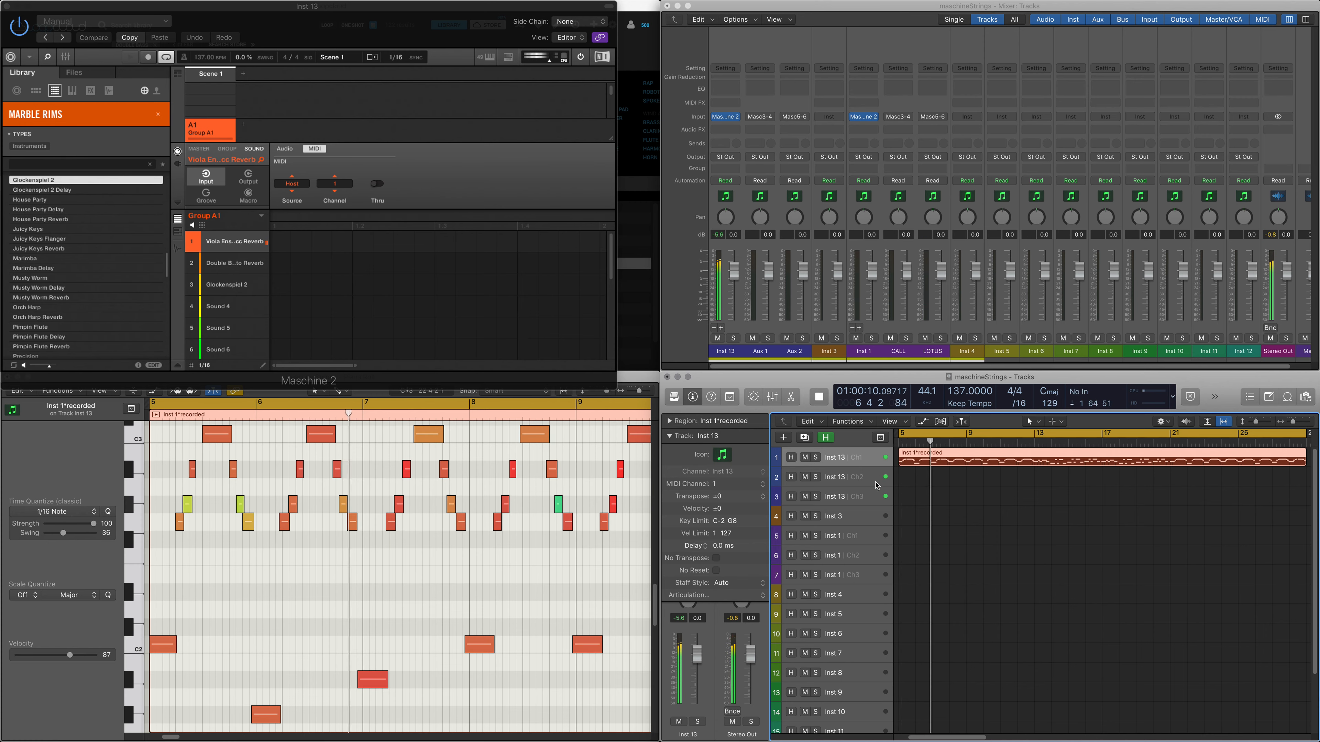
{"action": "left_click", "coordinate": [864, 480]}
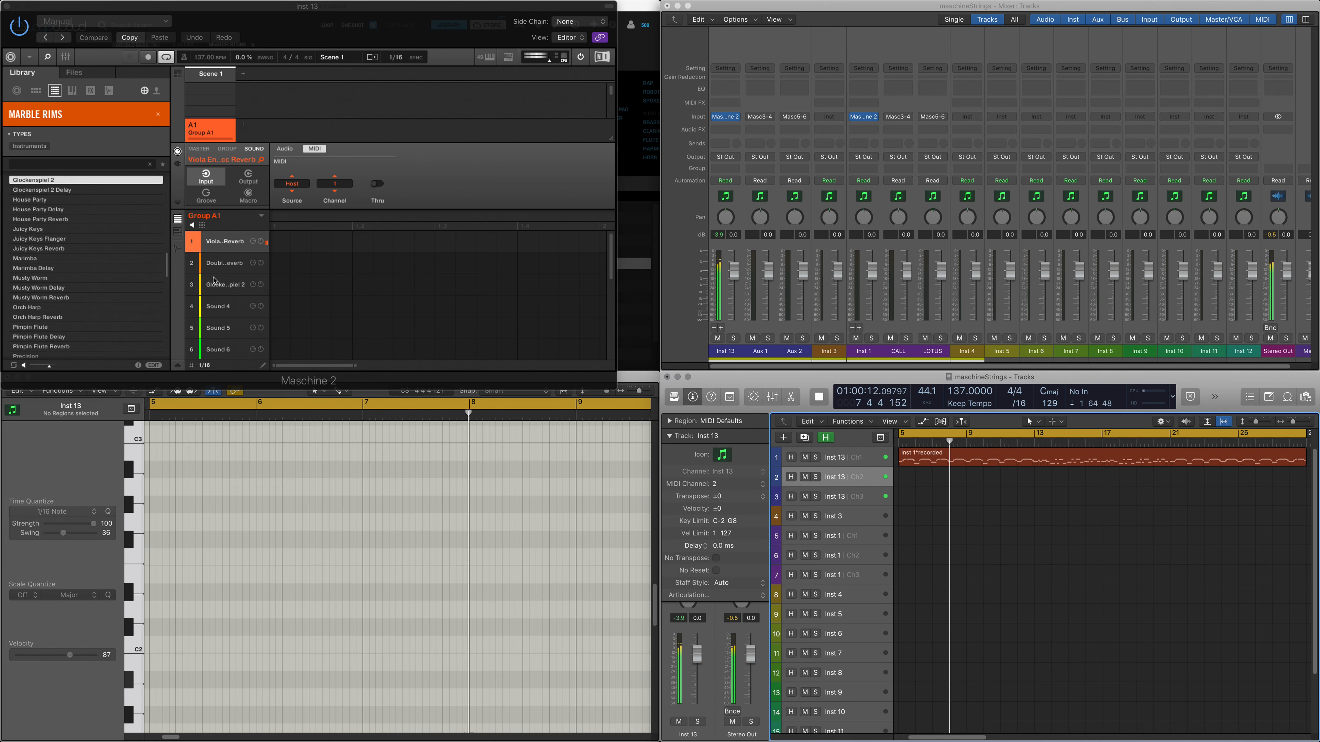
{"action": "left_click", "coordinate": [237, 267]}
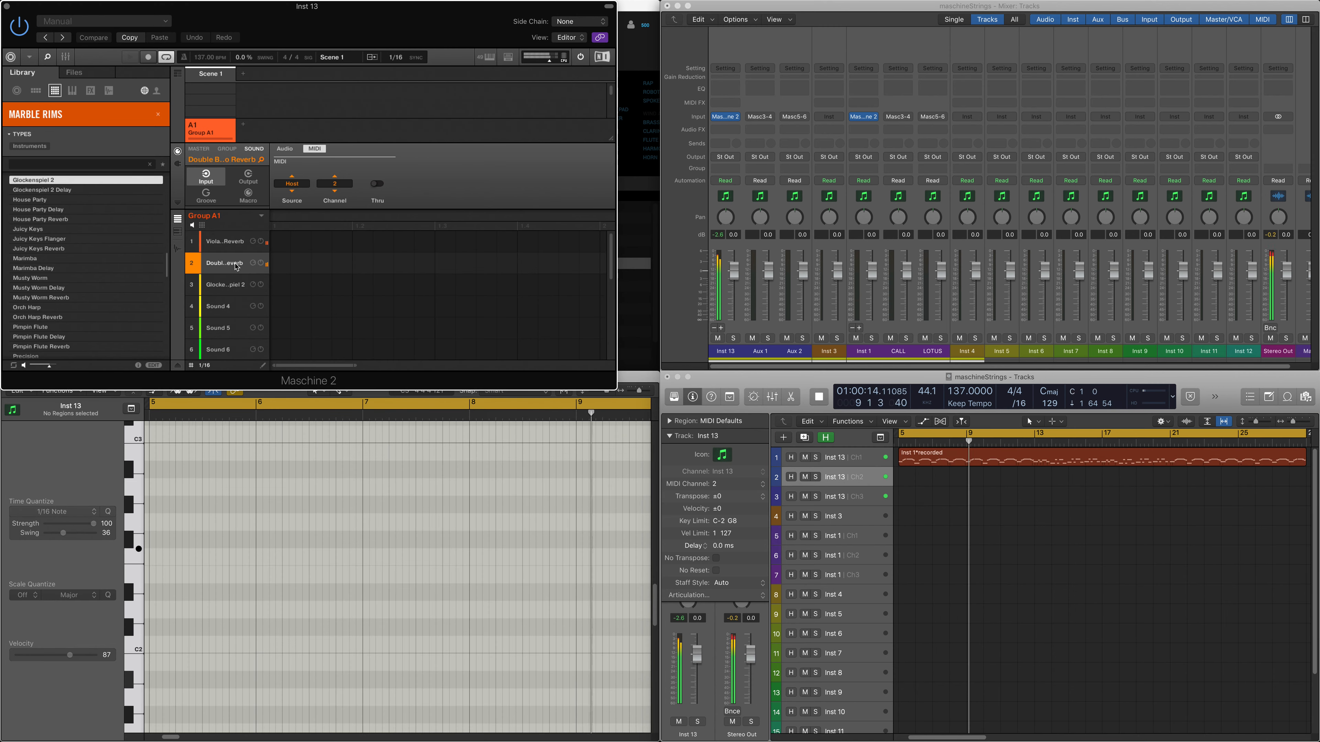
{"action": "key", "text": "r"}
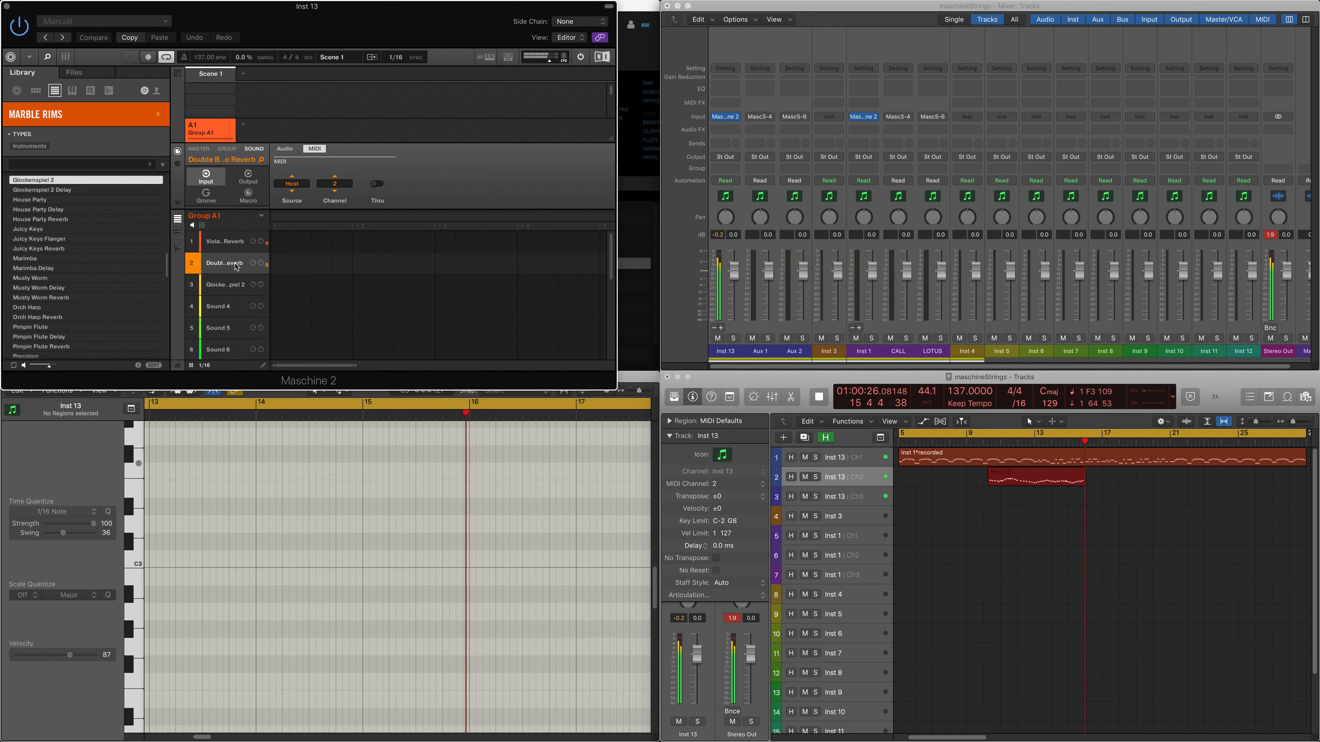
{"action": "key", "text": "space"}
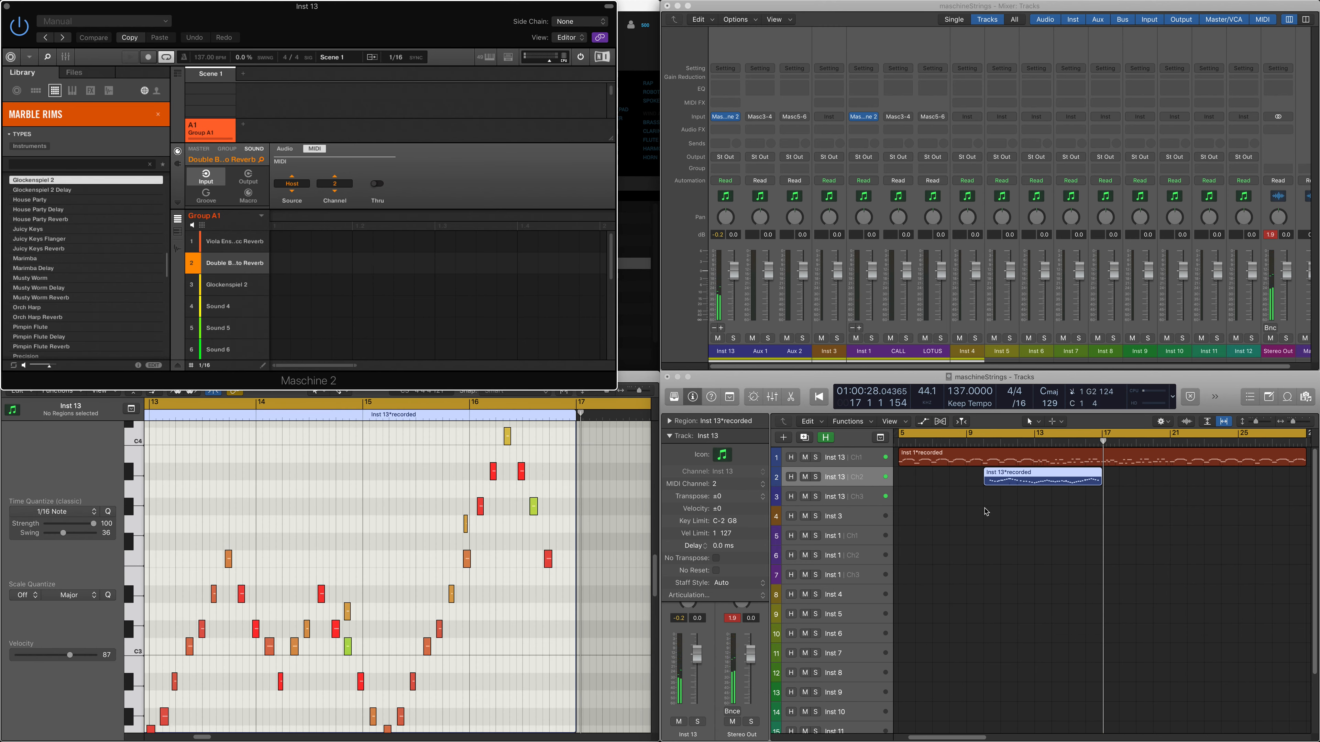
{"action": "left_click", "coordinate": [985, 482]}
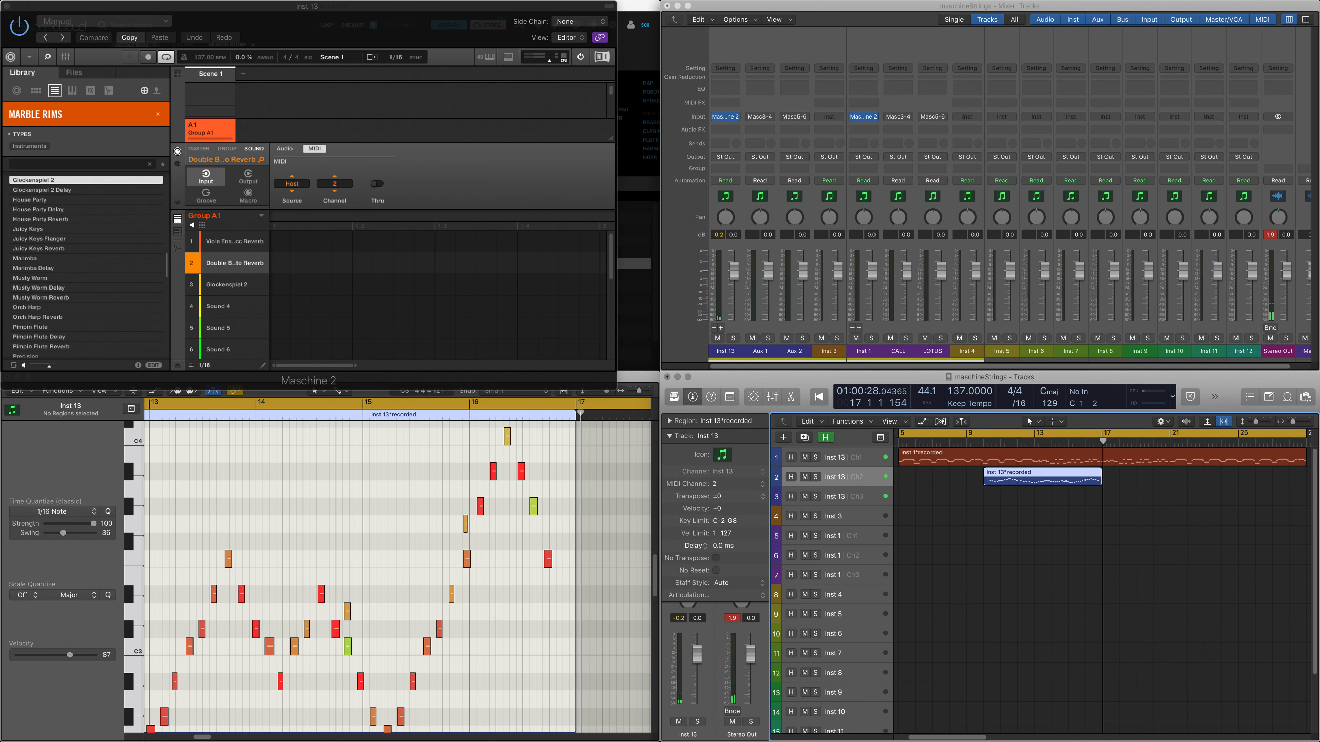
Step: Play back the double bass region recorded on the Inst 13 channel 2 track
{"action": "left_click", "coordinate": [1048, 564]}
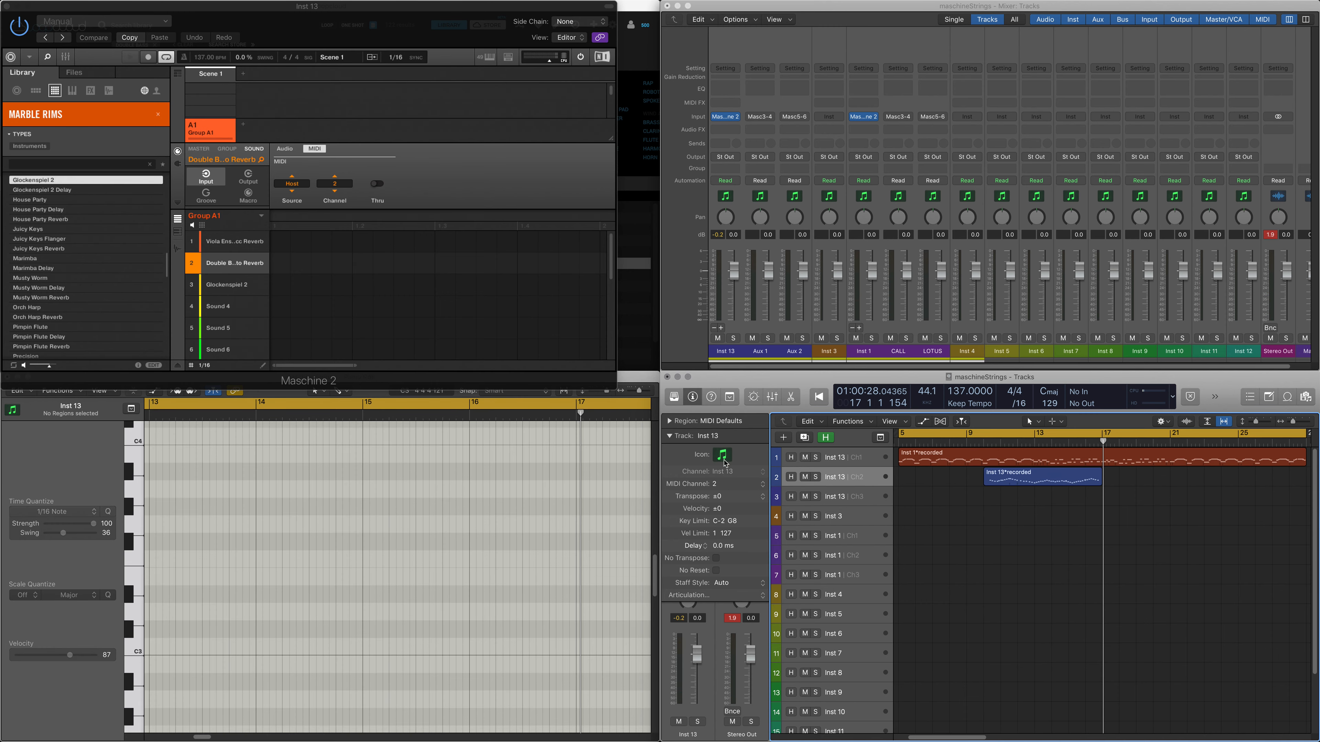
{"action": "left_click", "coordinate": [871, 483]}
{"action": "key", "text": "shift+space"}
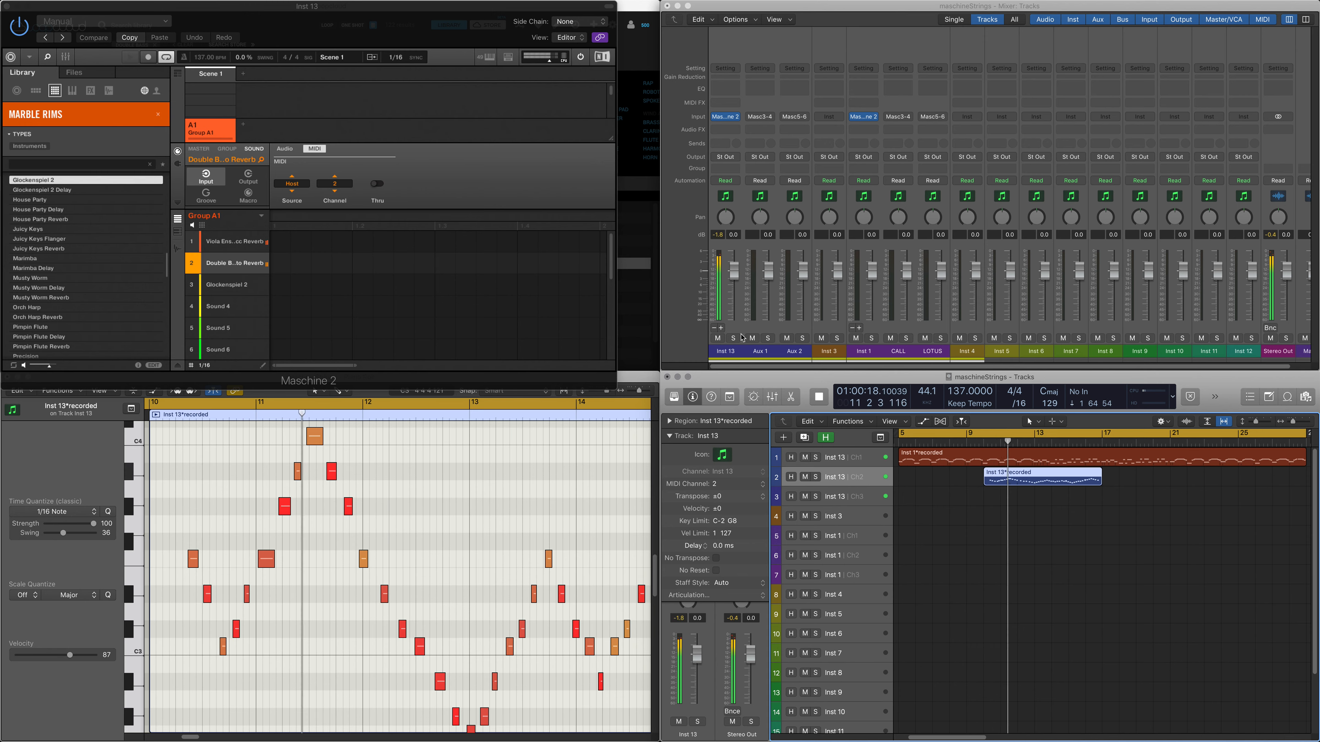
{"action": "key", "text": "space"}
Step: Route the audio output of the double bass sound in the Inst 13 Maschine to Ext. 3
{"action": "mouse_move", "coordinate": [233, 267]}
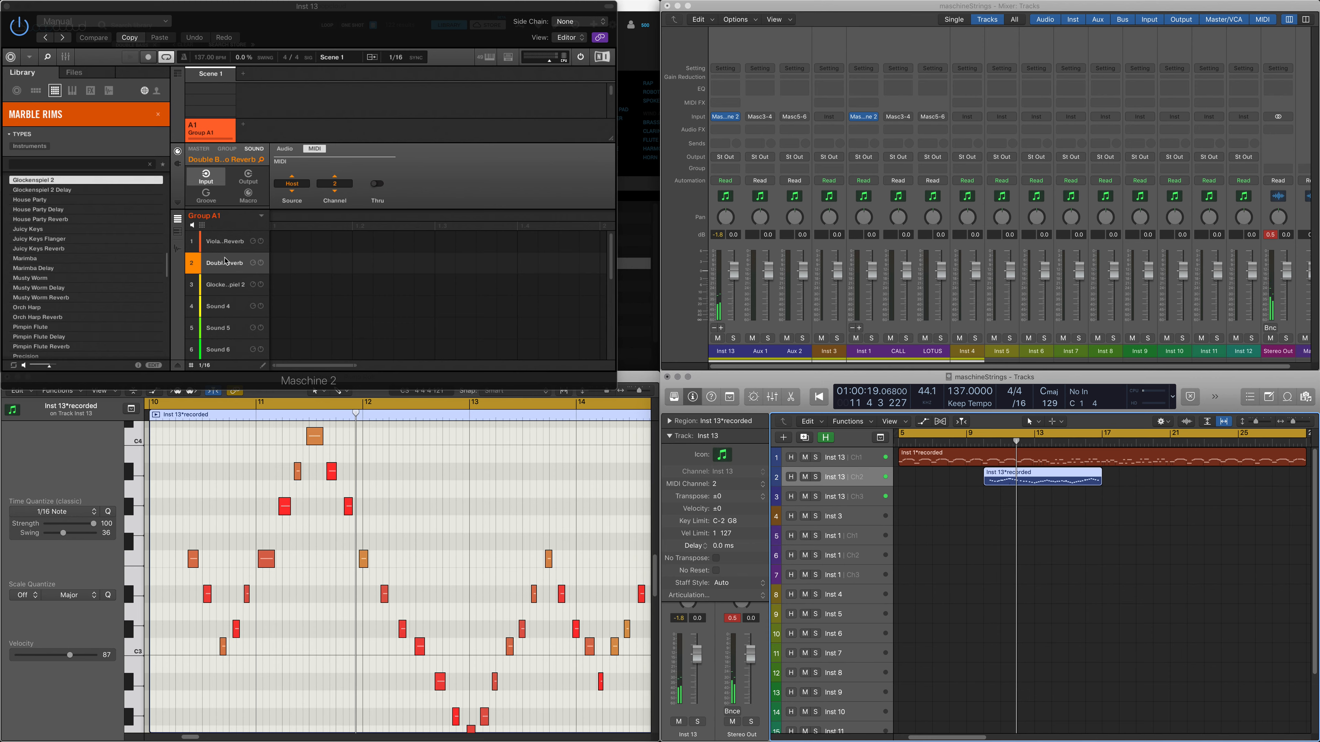
{"action": "left_click", "coordinate": [248, 175]}
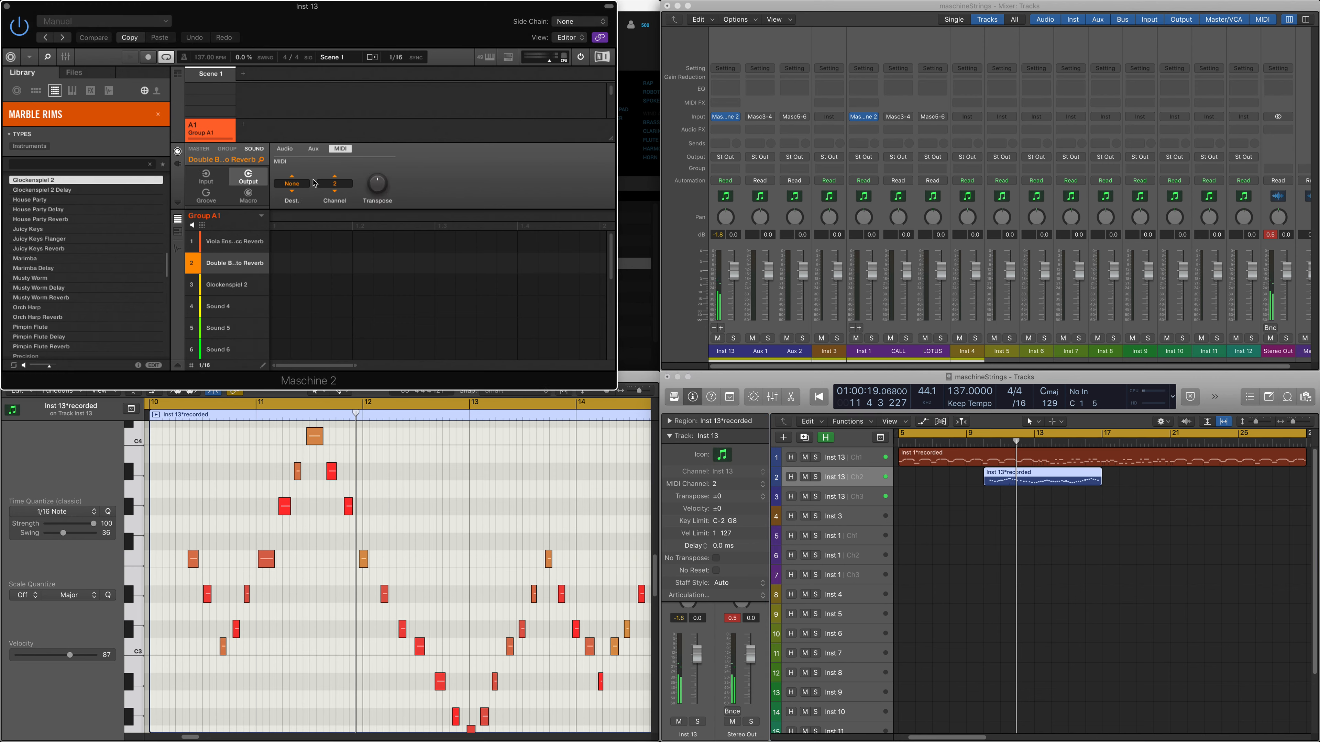
{"action": "left_click", "coordinate": [284, 149]}
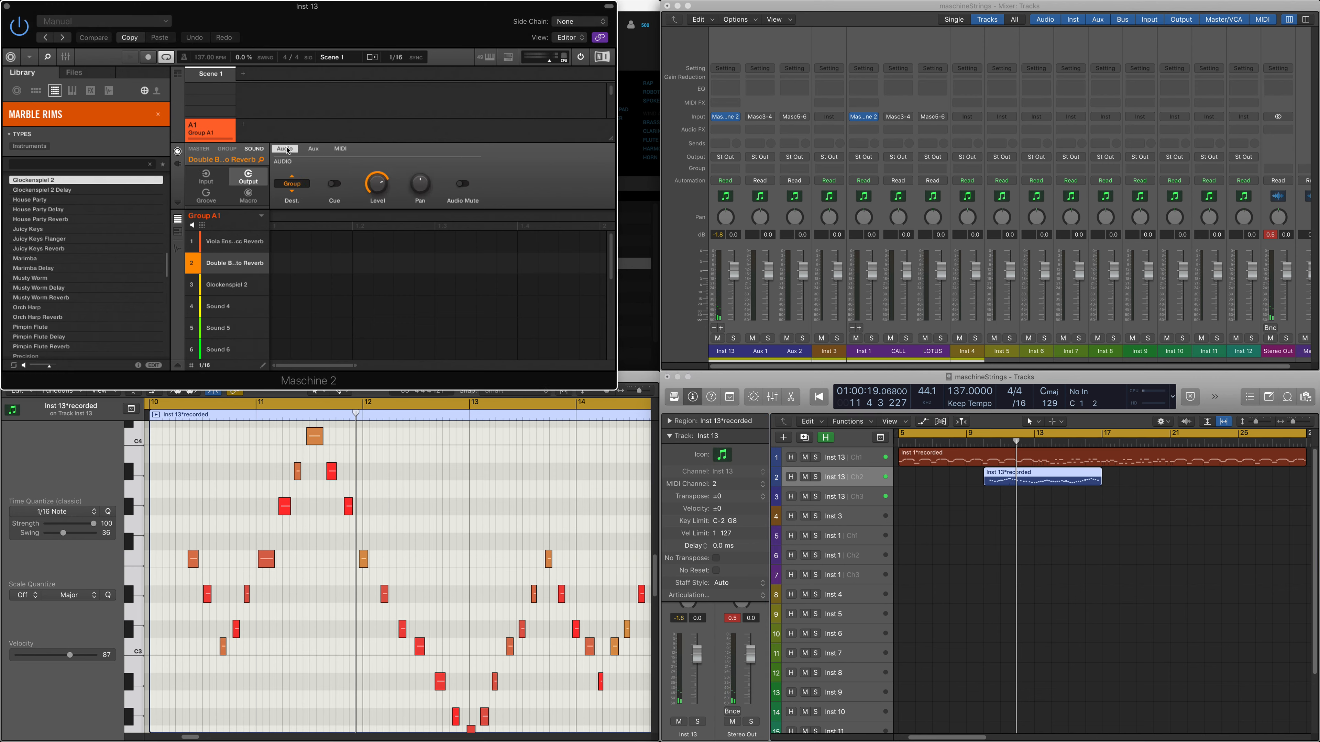
{"action": "left_click", "coordinate": [292, 184]}
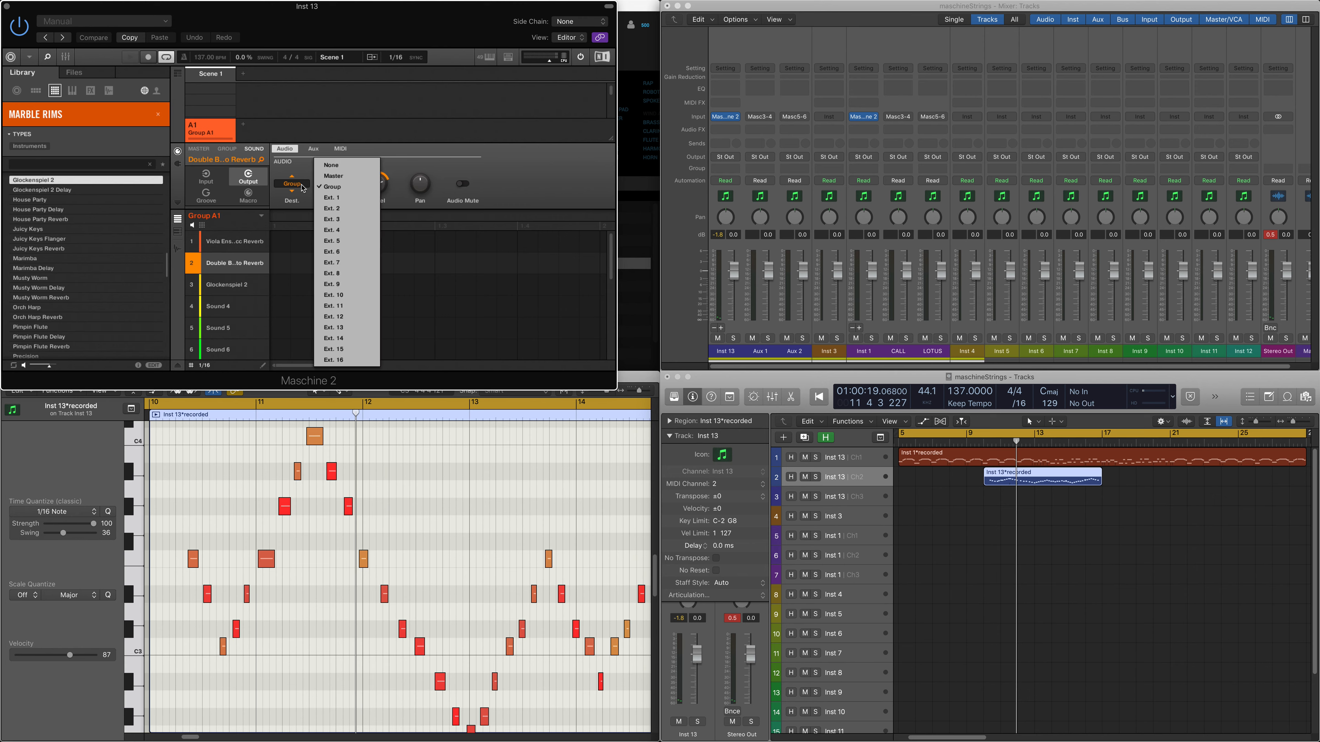
{"action": "left_click", "coordinate": [344, 219]}
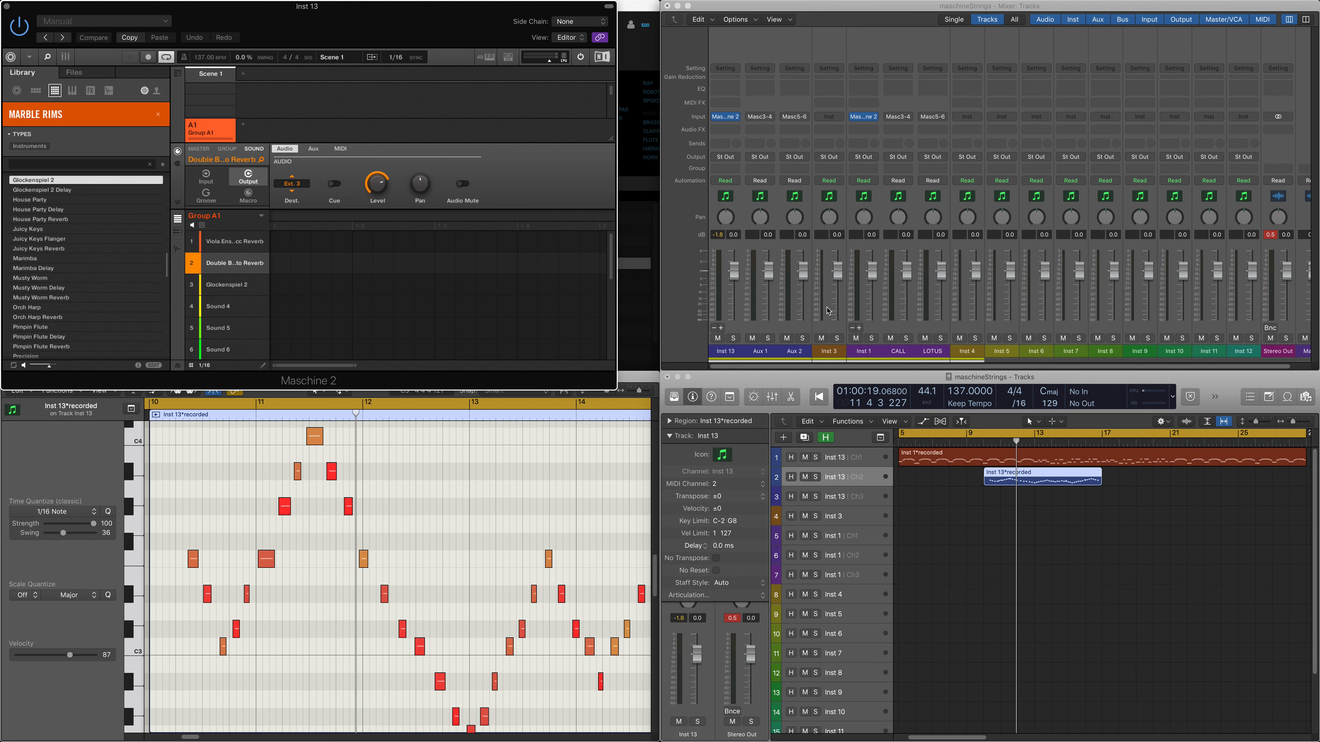
Step: Play the double bass region to check its separate output in the mixer, and disarm Maschine's own recording
{"action": "key", "text": "r"}
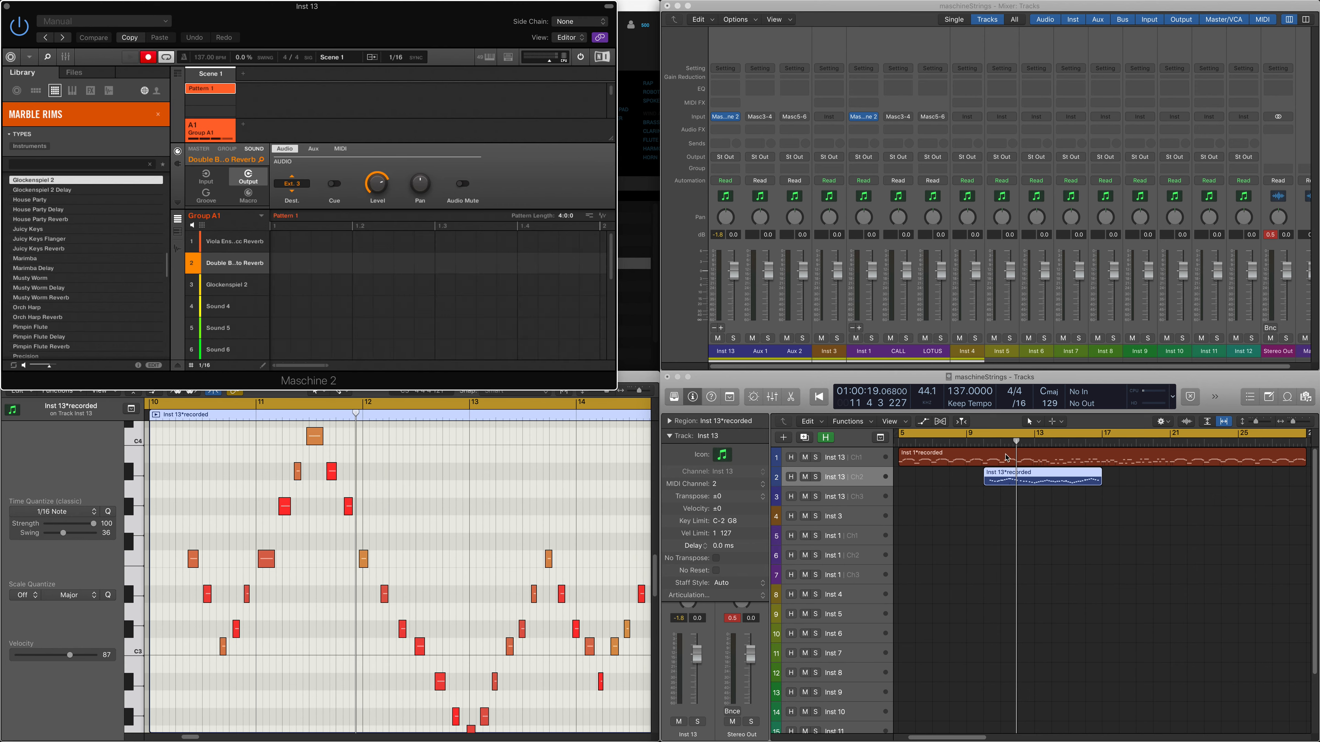
{"action": "left_click", "coordinate": [989, 510]}
{"action": "key", "text": "shift+space"}
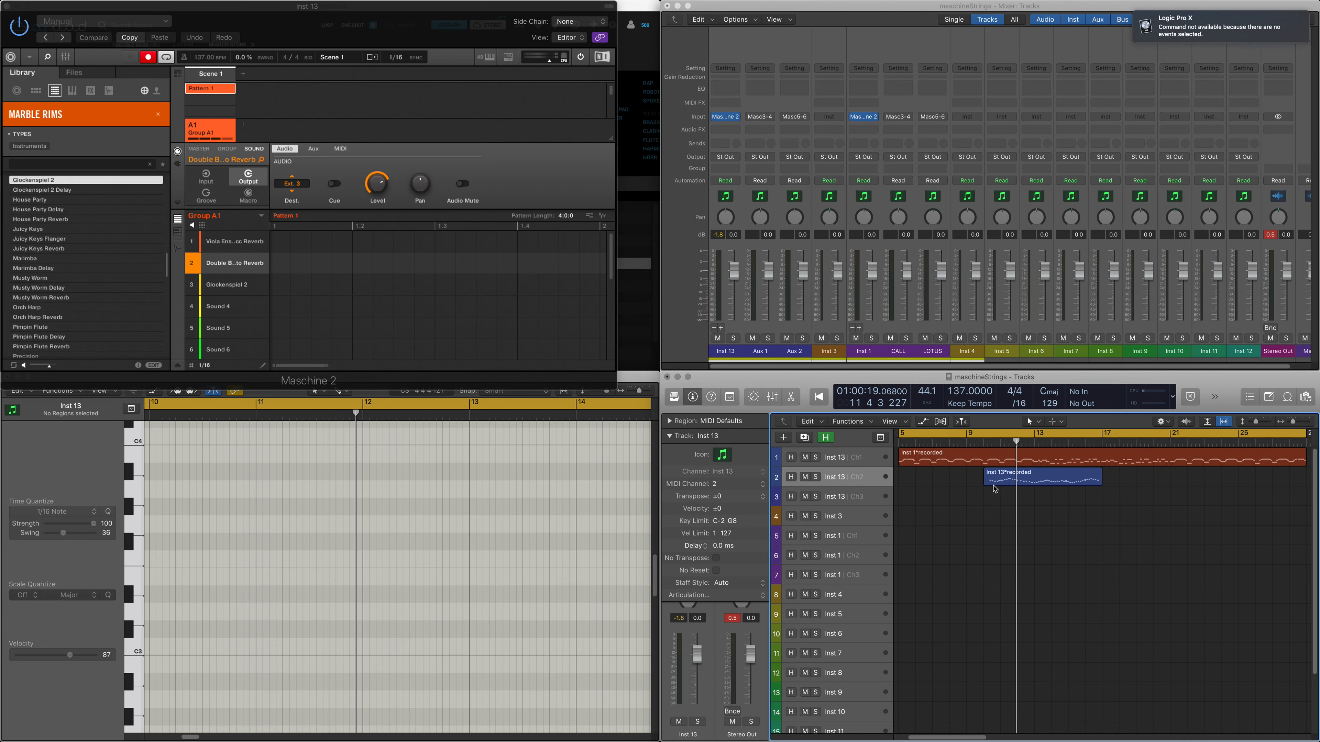
{"action": "left_click", "coordinate": [995, 488]}
{"action": "key", "text": "shift+space"}
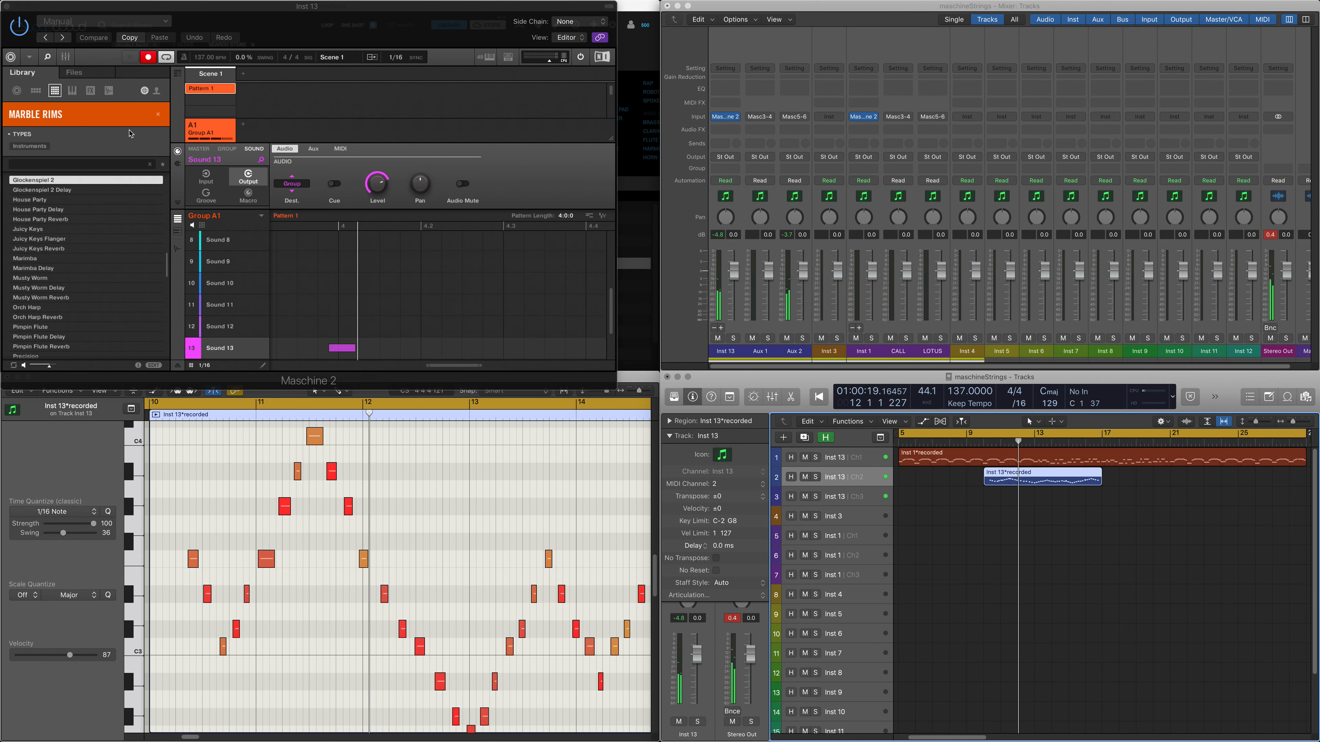
{"action": "left_click", "coordinate": [148, 57]}
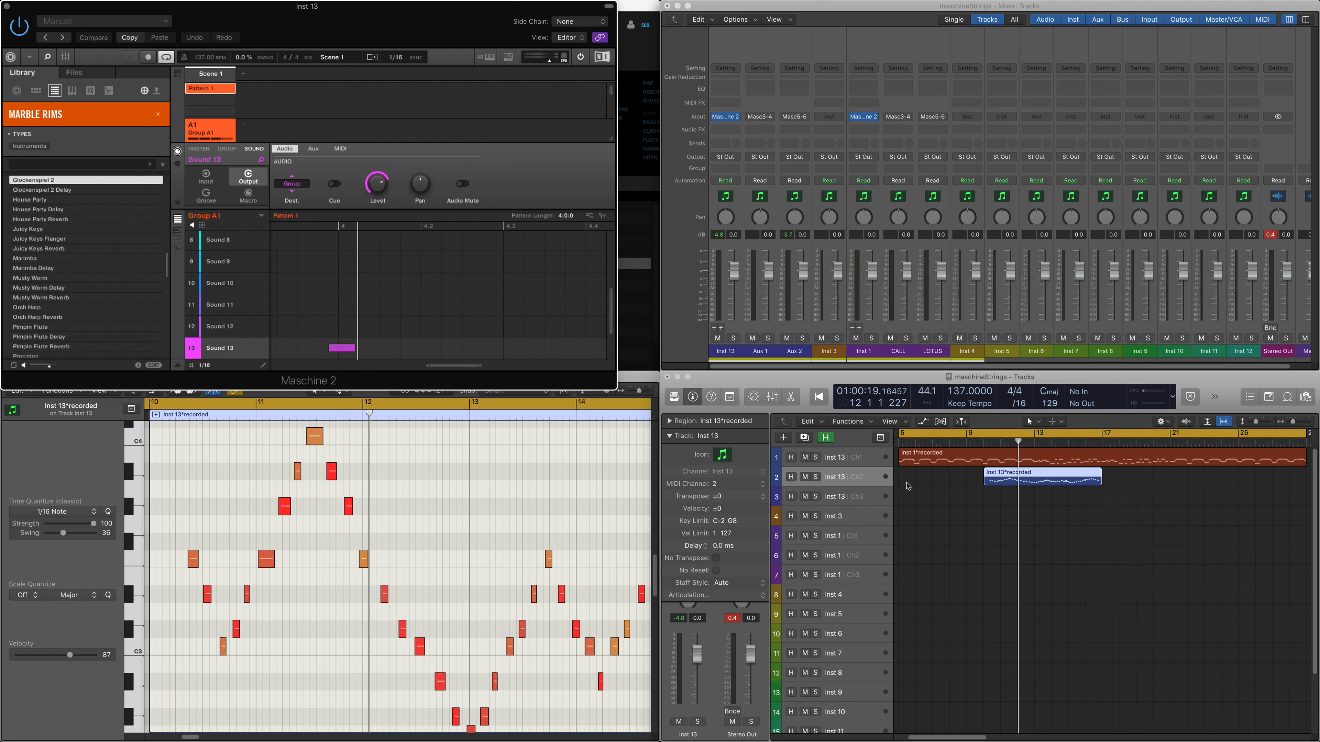
Step: Review the instrument plug-in choices for the empty Inst 4 channel strip without loading one
{"action": "left_click", "coordinate": [736, 324]}
{"action": "left_click", "coordinate": [878, 327]}
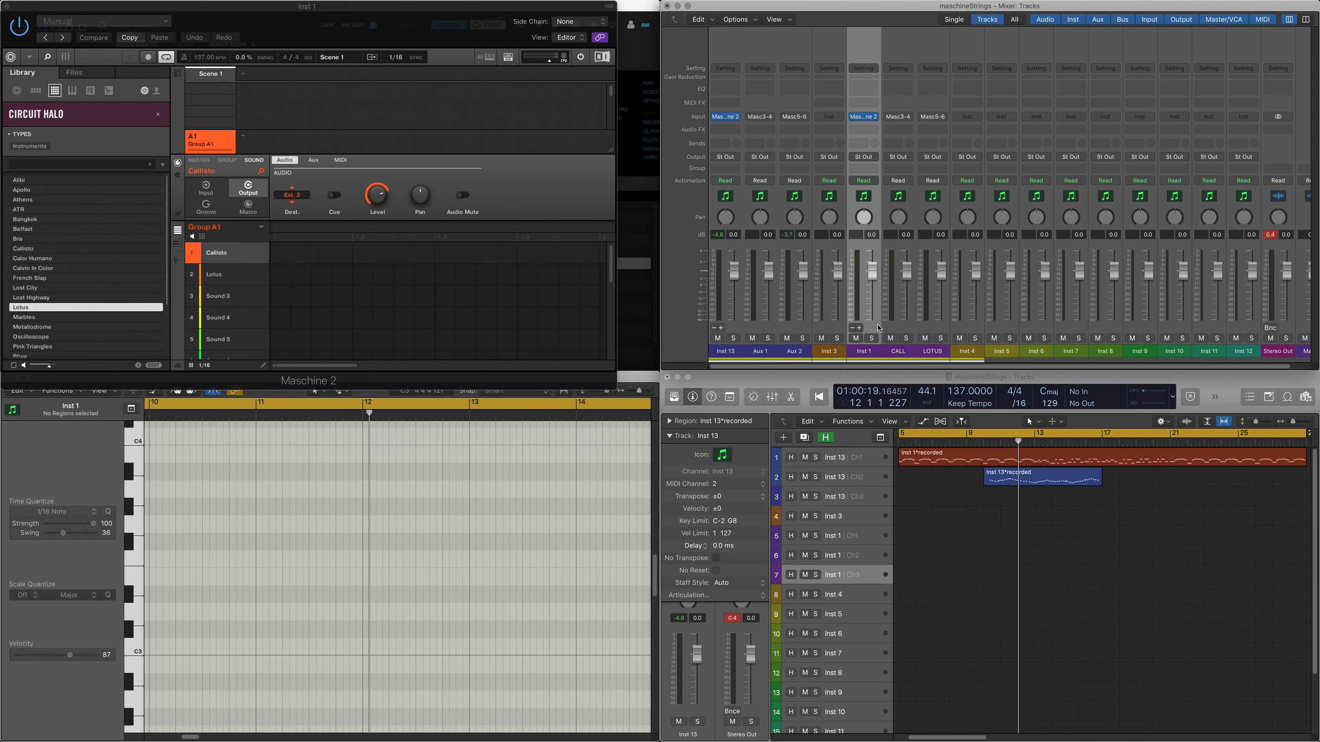
{"action": "left_click", "coordinate": [971, 325]}
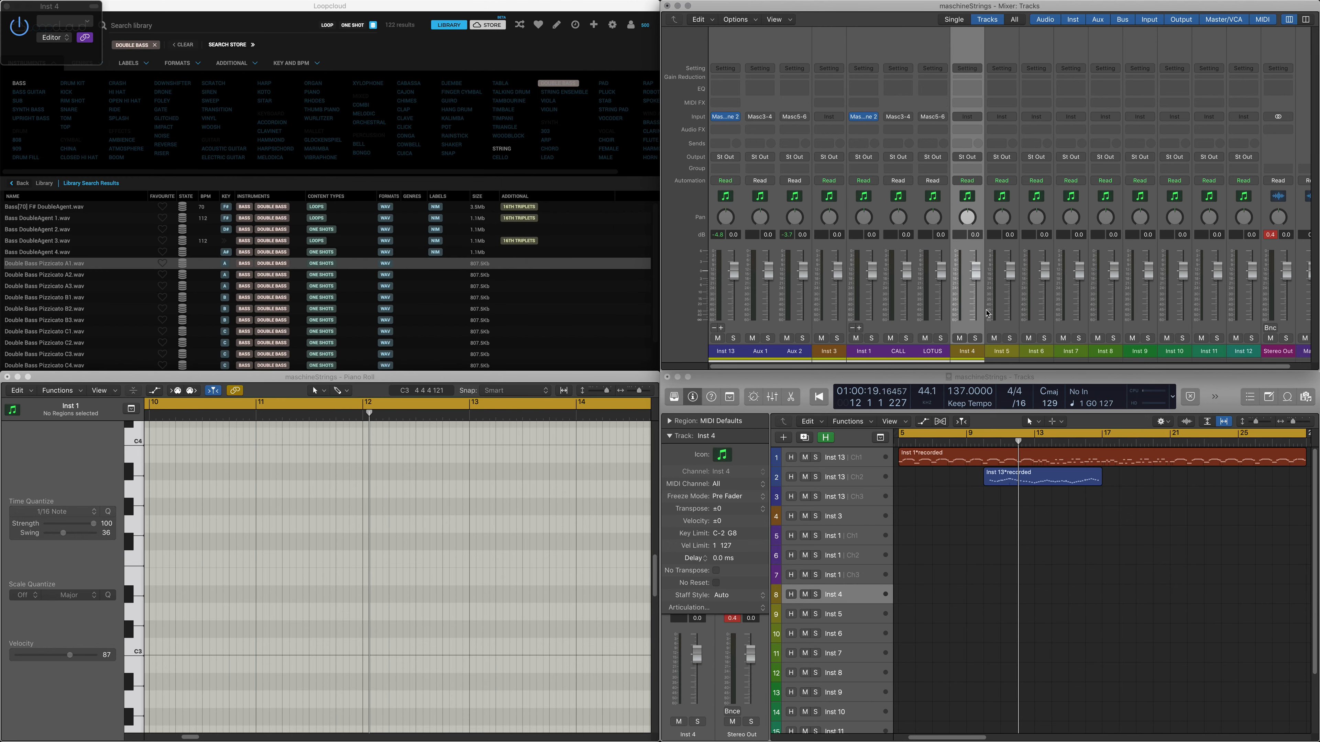
{"action": "left_click", "coordinate": [978, 117]}
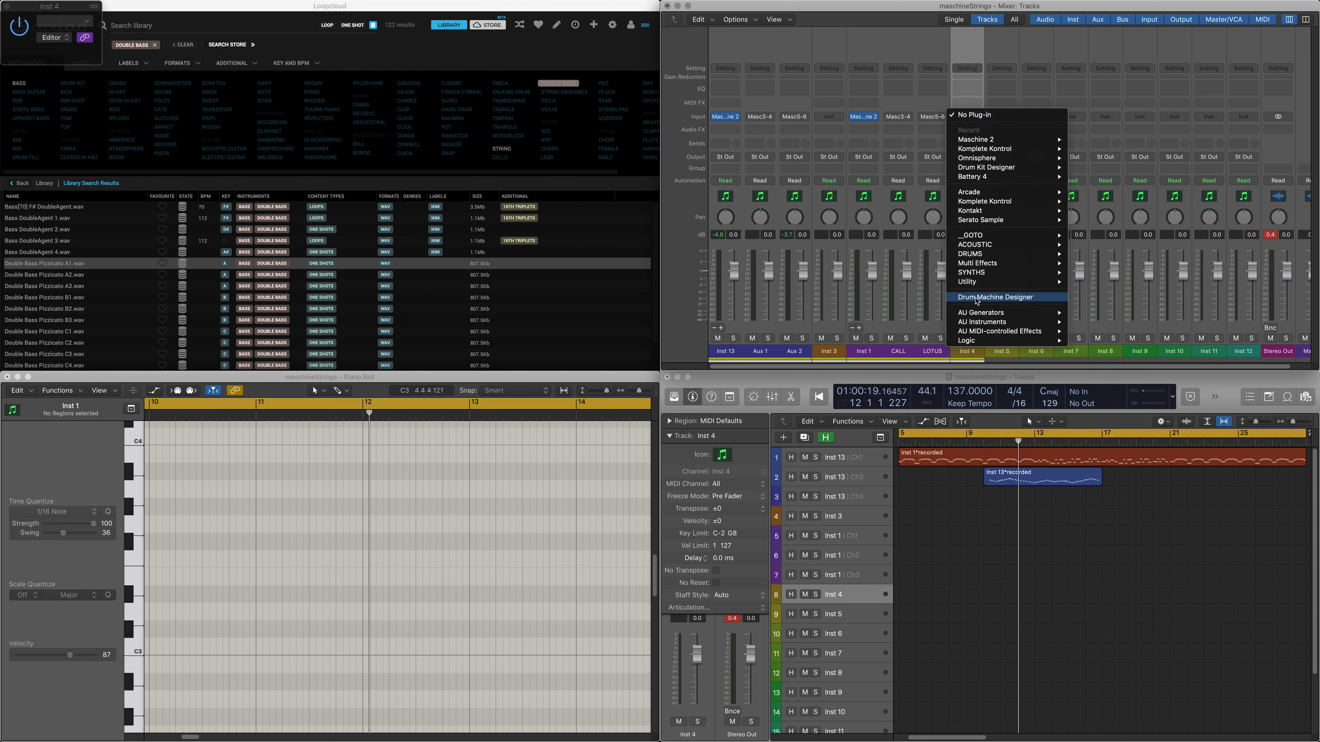
{"action": "left_click", "coordinate": [928, 325]}
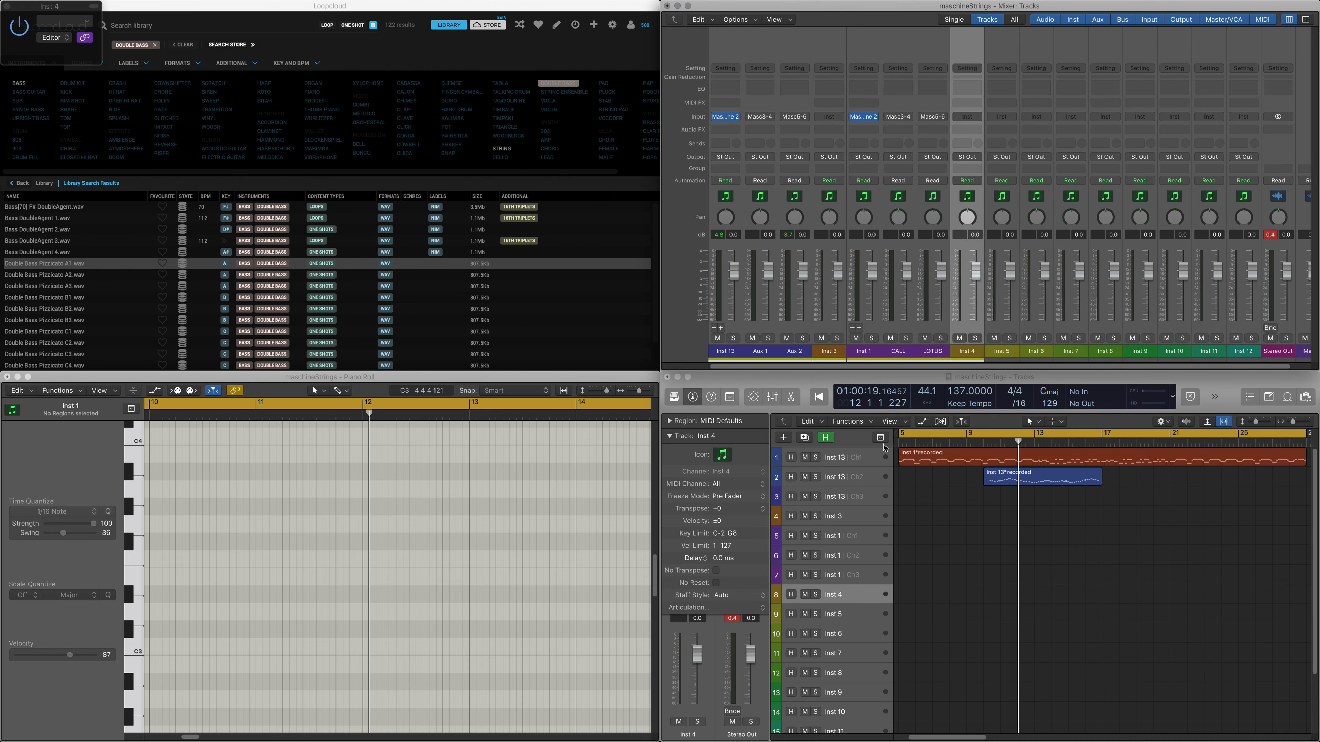
{"action": "left_click", "coordinate": [855, 596]}
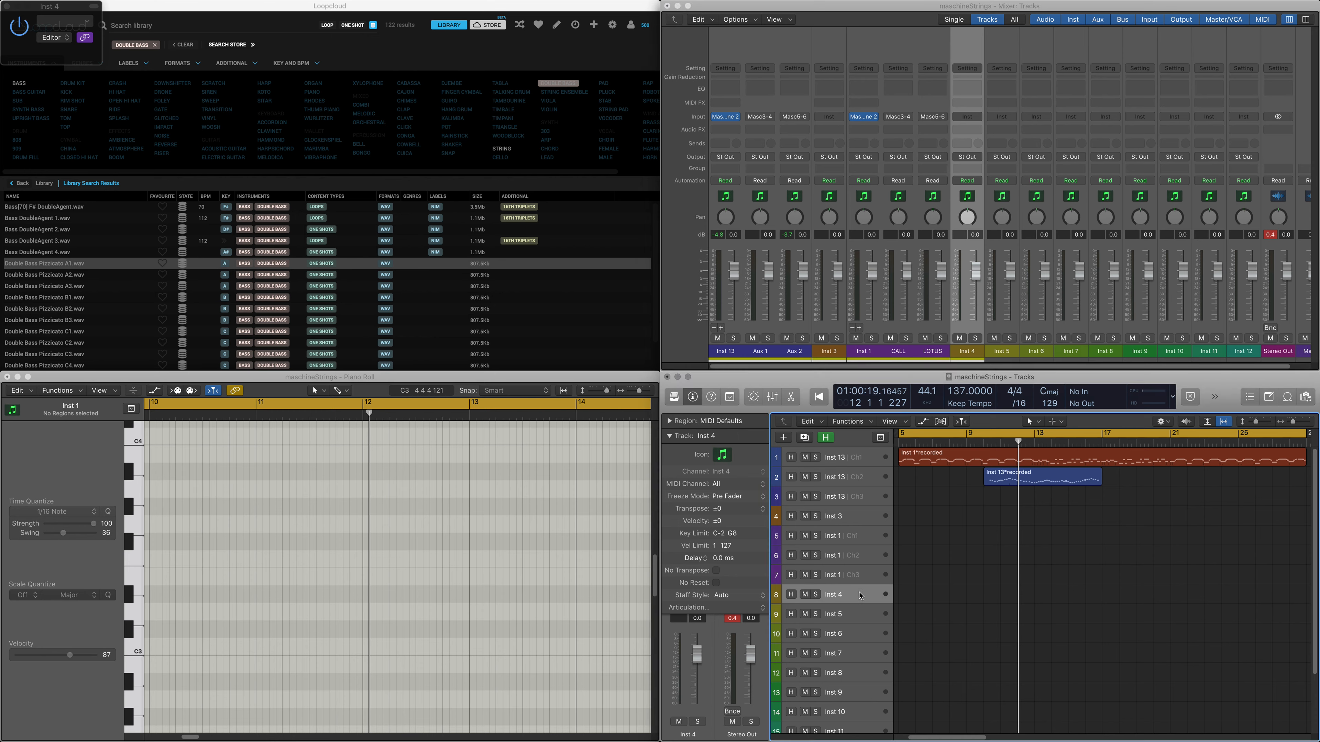
Step: Examine the multi-timbral option for a new Maschine 2 software instrument track without adding any tracks
{"action": "left_click", "coordinate": [785, 438]}
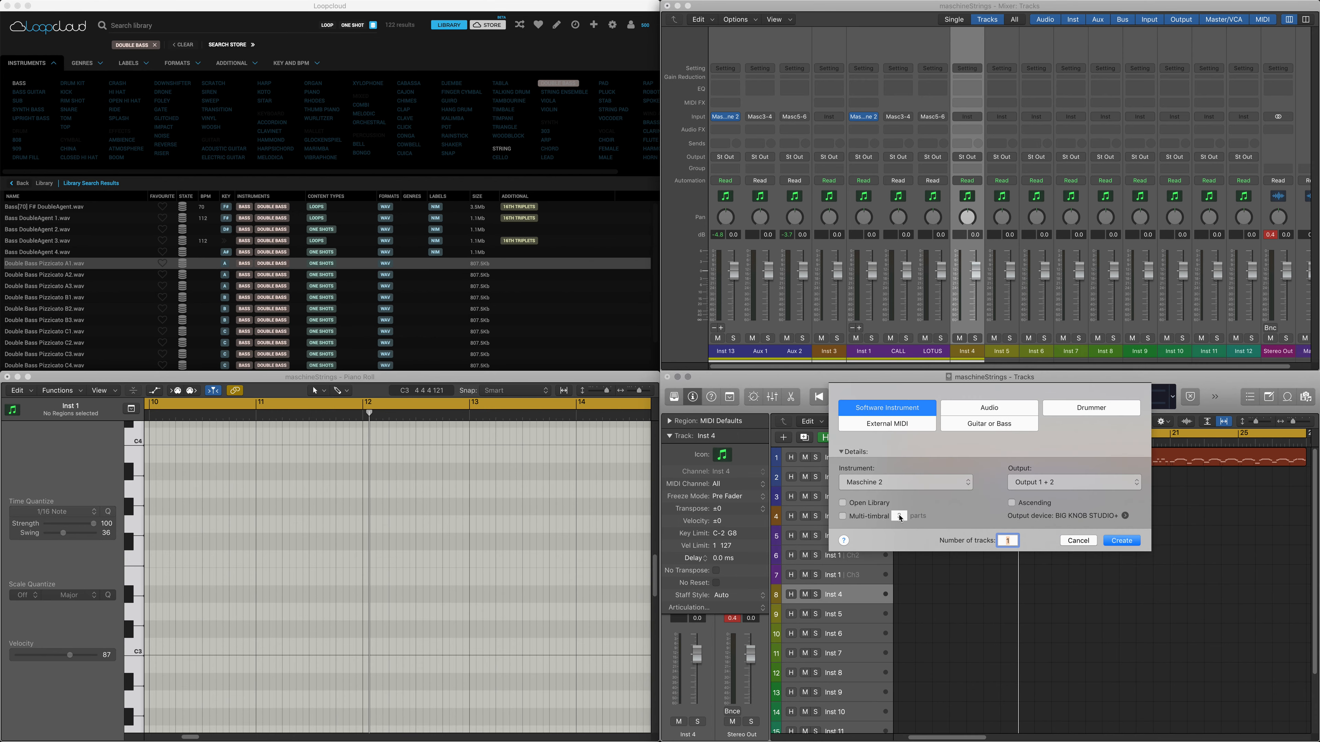
{"action": "left_click", "coordinate": [857, 516]}
{"action": "left_click", "coordinate": [1120, 541]}
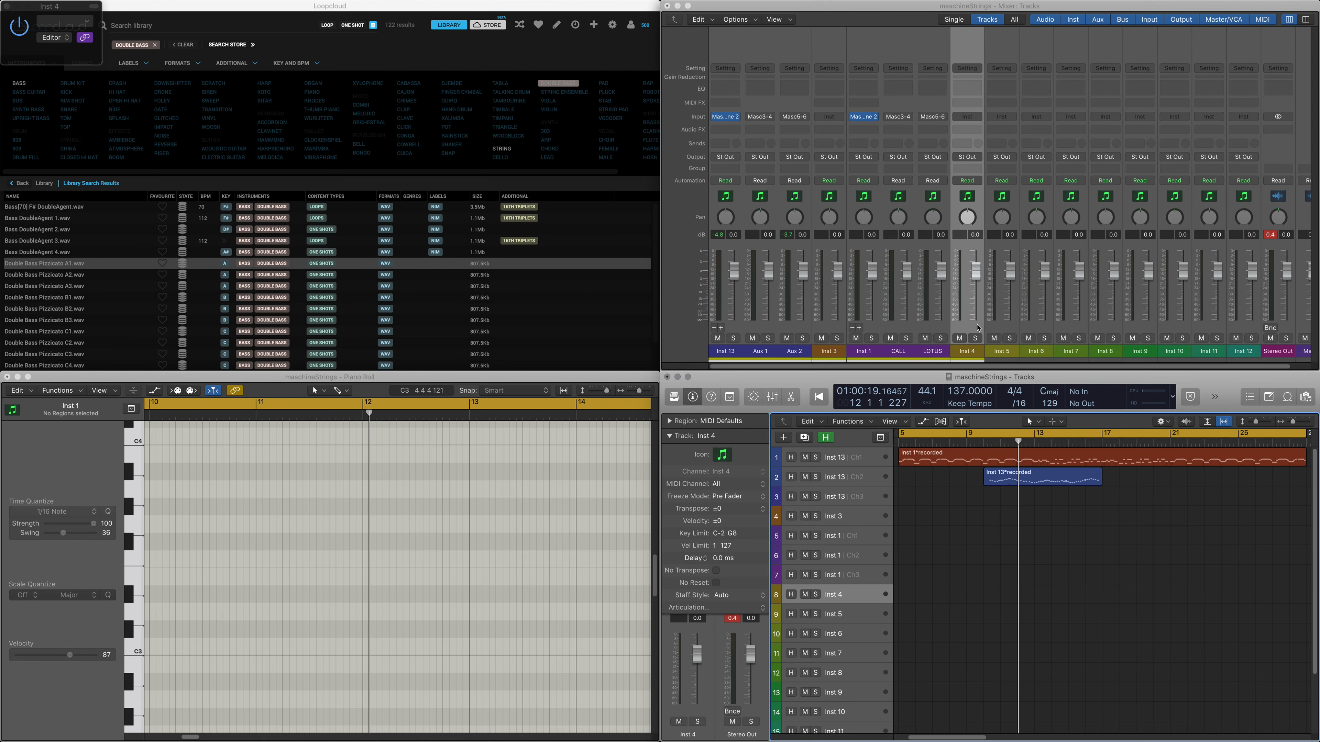
Step: Review the MIDI input source and channel settings of Callisto, Lotus and Sound 3 in the Inst 1 Maschine
{"action": "left_click", "coordinate": [863, 351]}
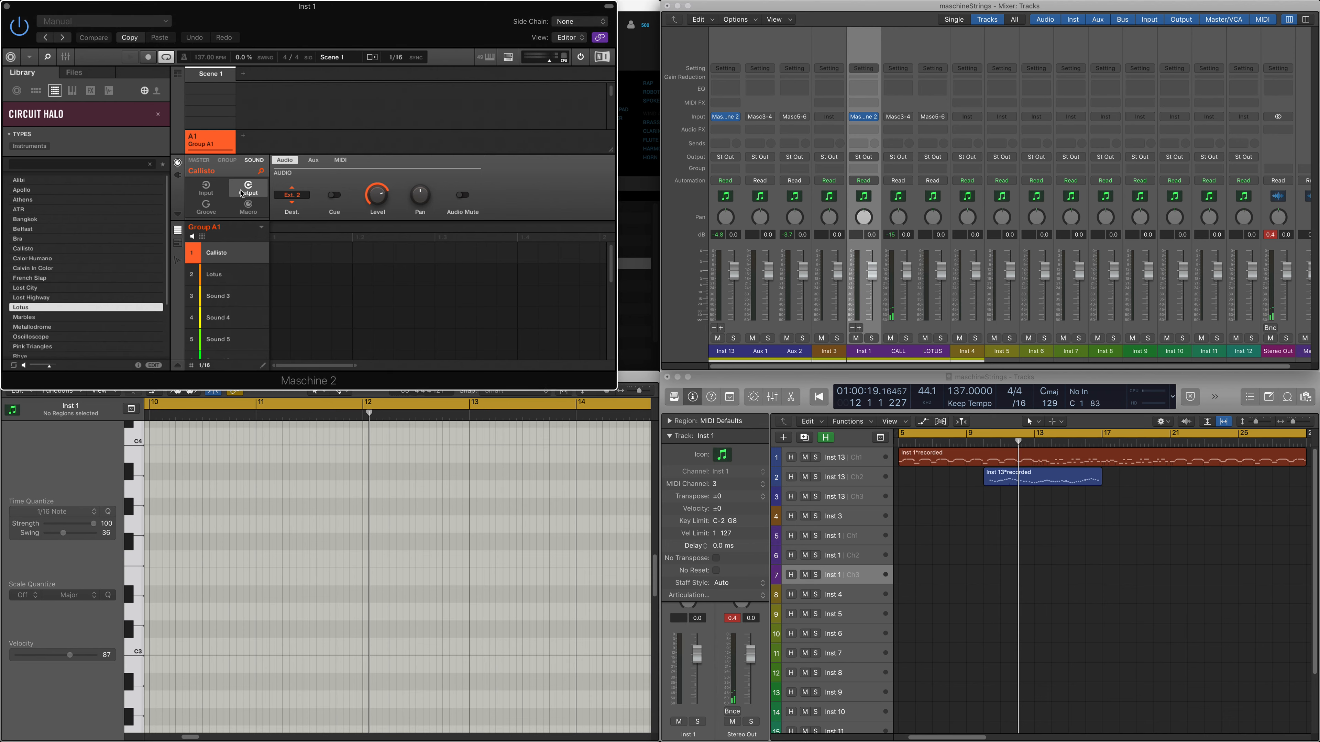
{"action": "left_click", "coordinate": [206, 187]}
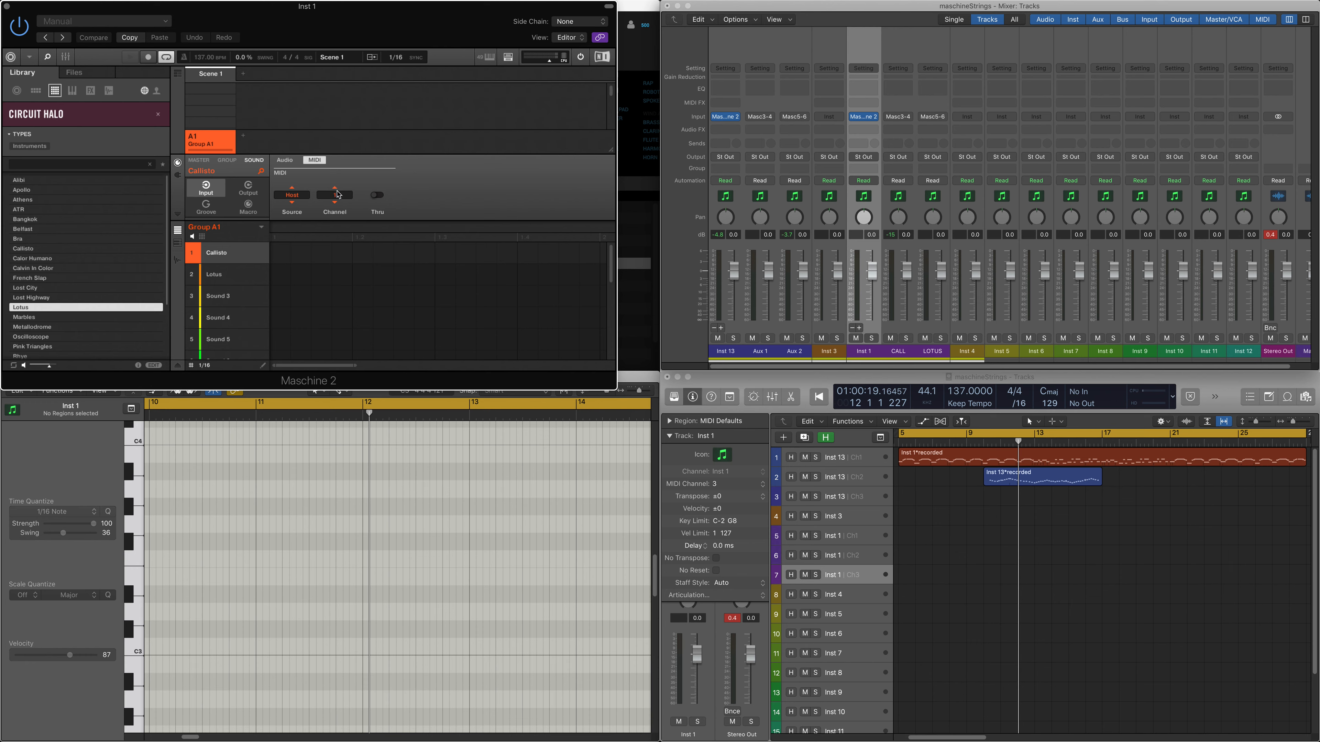
{"action": "left_click", "coordinate": [232, 278]}
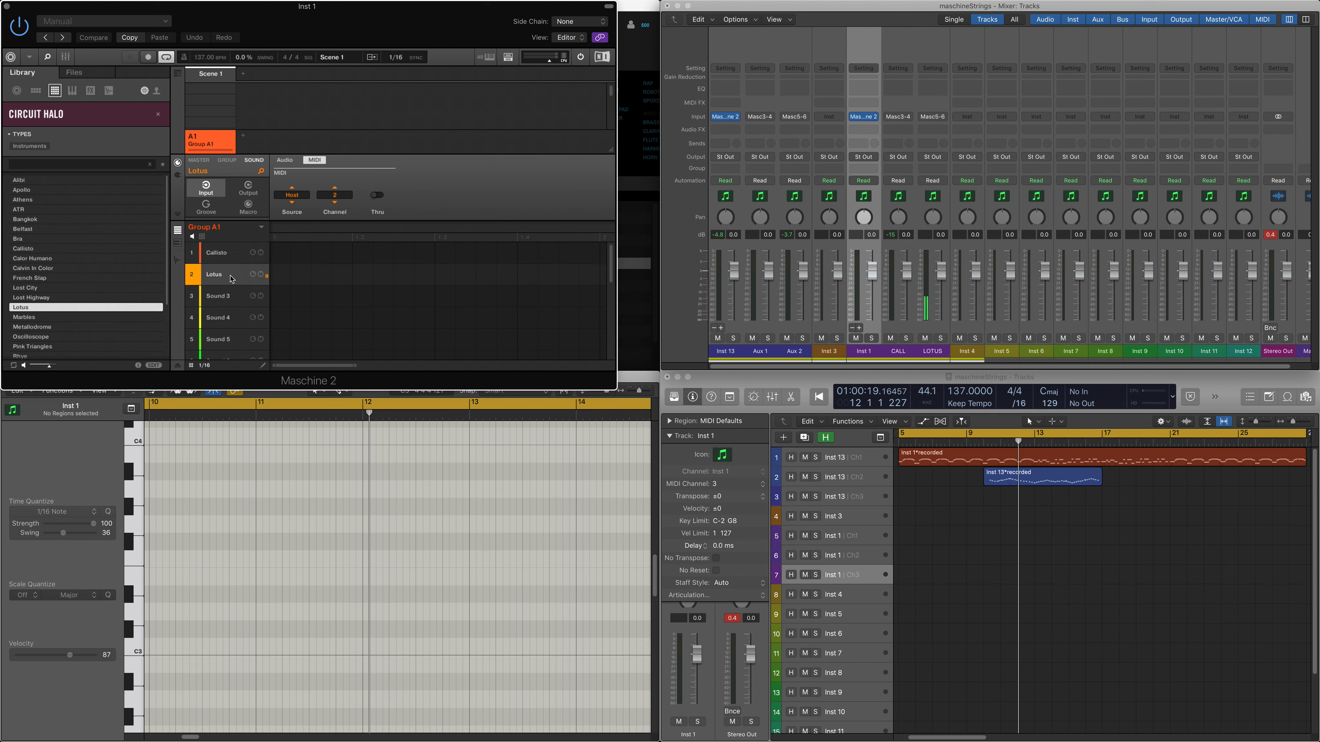
{"action": "left_click", "coordinate": [232, 300]}
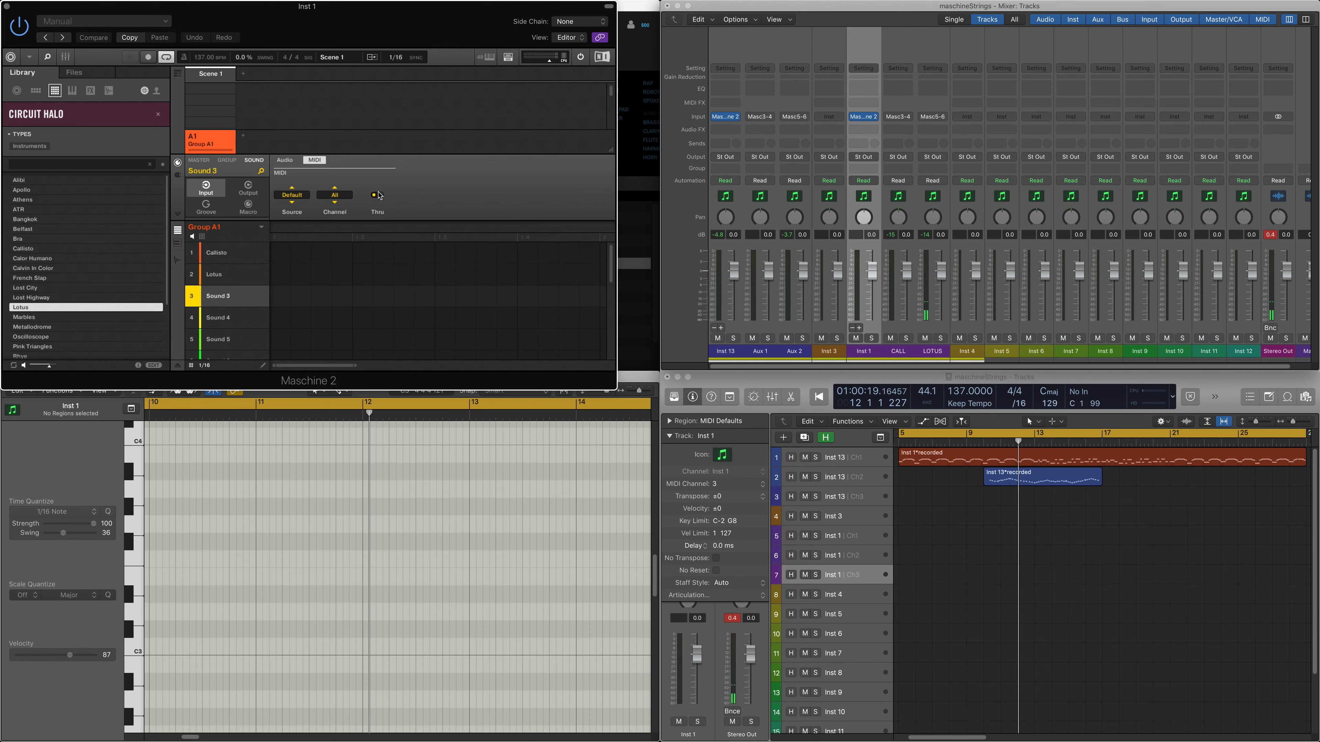
{"action": "left_click", "coordinate": [236, 279]}
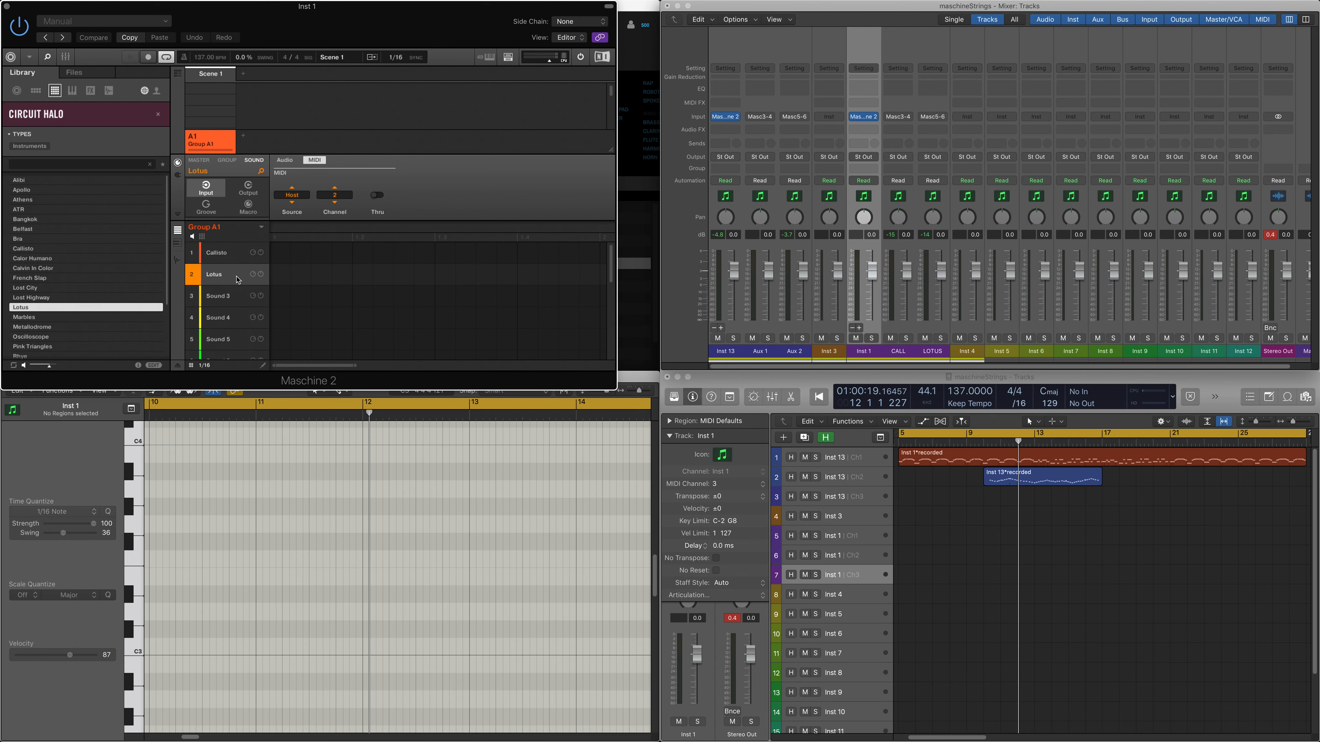
Step: Add a second group to the Inst 1 Maschine and view the input, output and groove settings of its sounds
{"action": "left_click", "coordinate": [243, 136]}
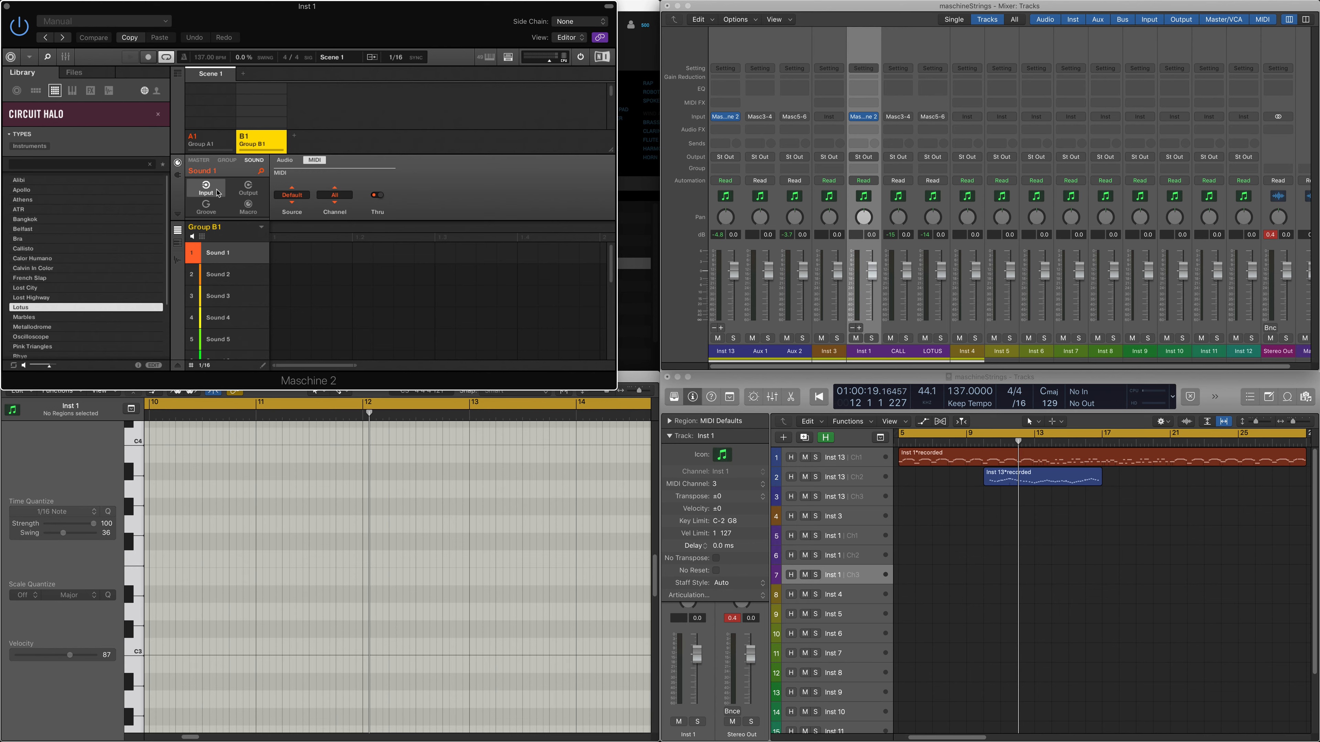
{"action": "left_click", "coordinate": [233, 274]}
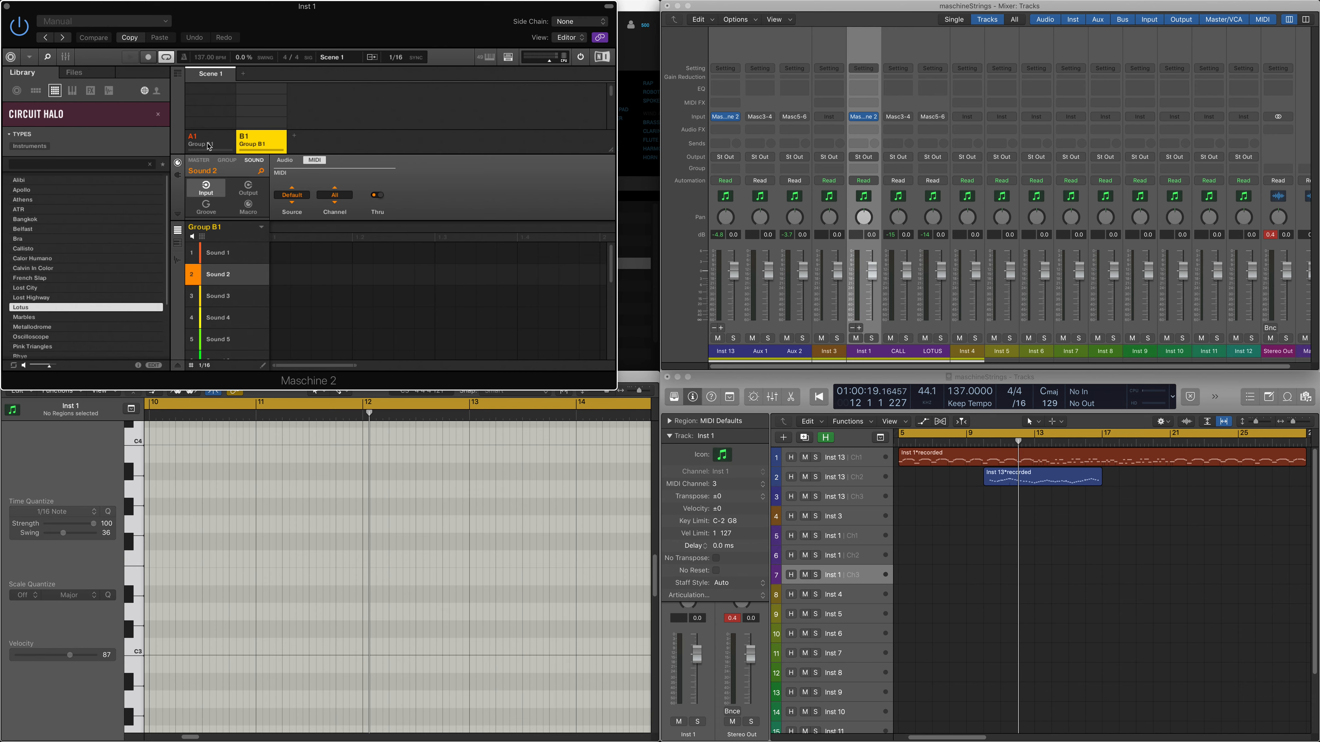
{"action": "left_click", "coordinate": [248, 188]}
{"action": "left_click", "coordinate": [207, 190]}
{"action": "left_click", "coordinate": [206, 207]}
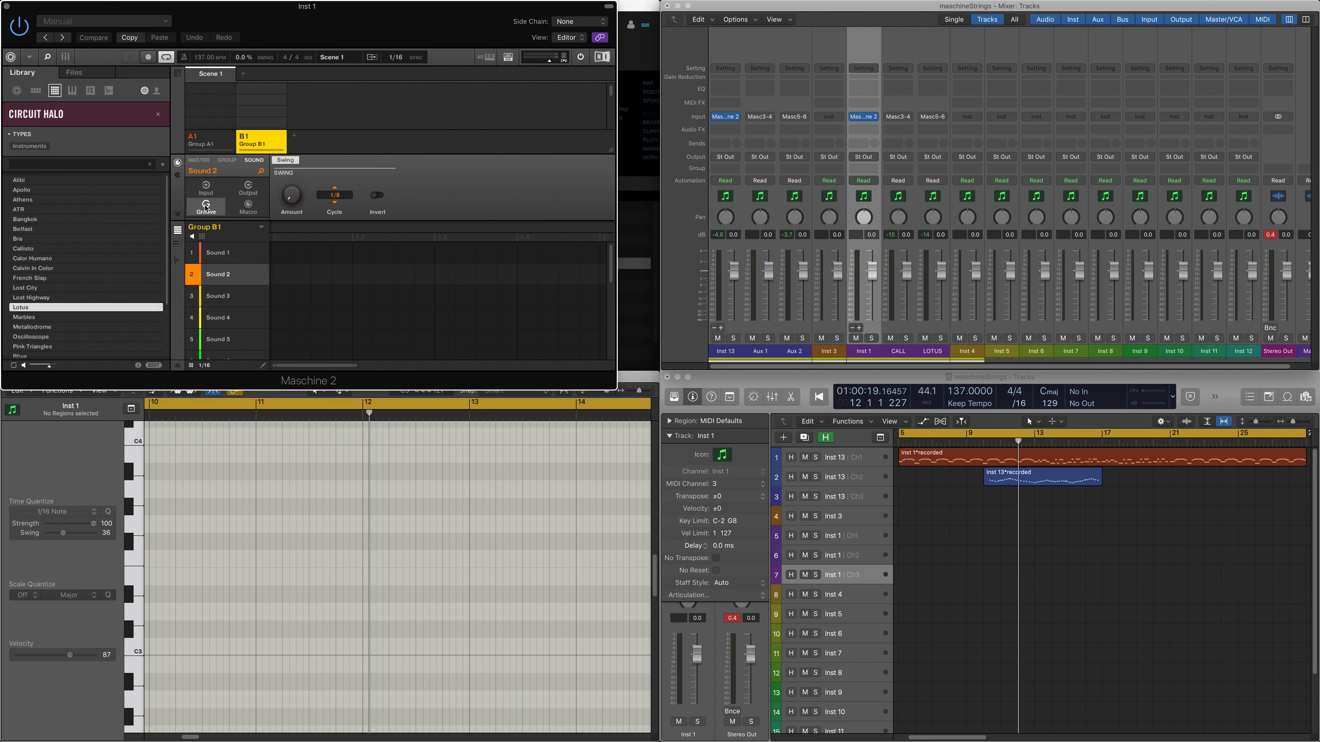
{"action": "left_click", "coordinate": [227, 258]}
{"action": "left_click", "coordinate": [229, 275]}
Step: Open the Inst 13 Maschine from its channel 1 track and view the output settings of Sounds 4, 5 and 6
{"action": "left_click", "coordinate": [872, 462]}
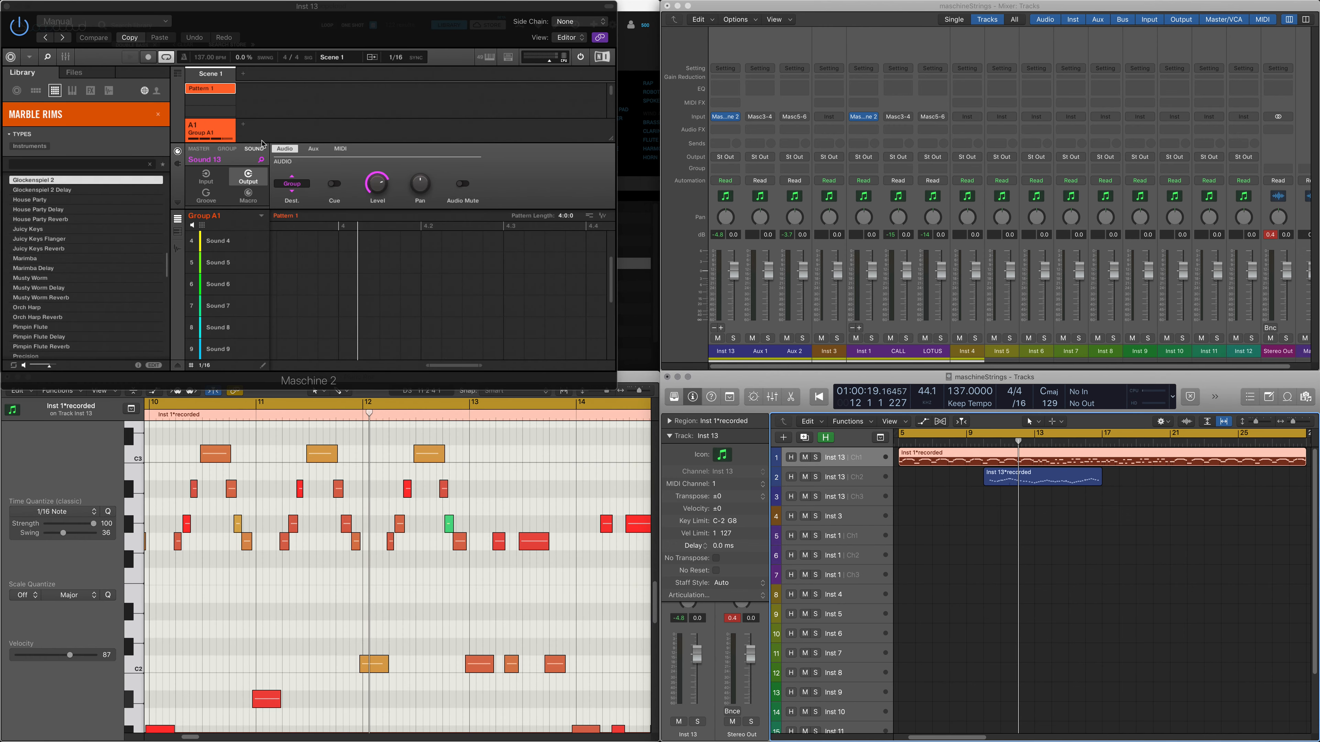
{"action": "left_click", "coordinate": [225, 249]}
{"action": "left_click", "coordinate": [226, 266]}
{"action": "left_click", "coordinate": [227, 294]}
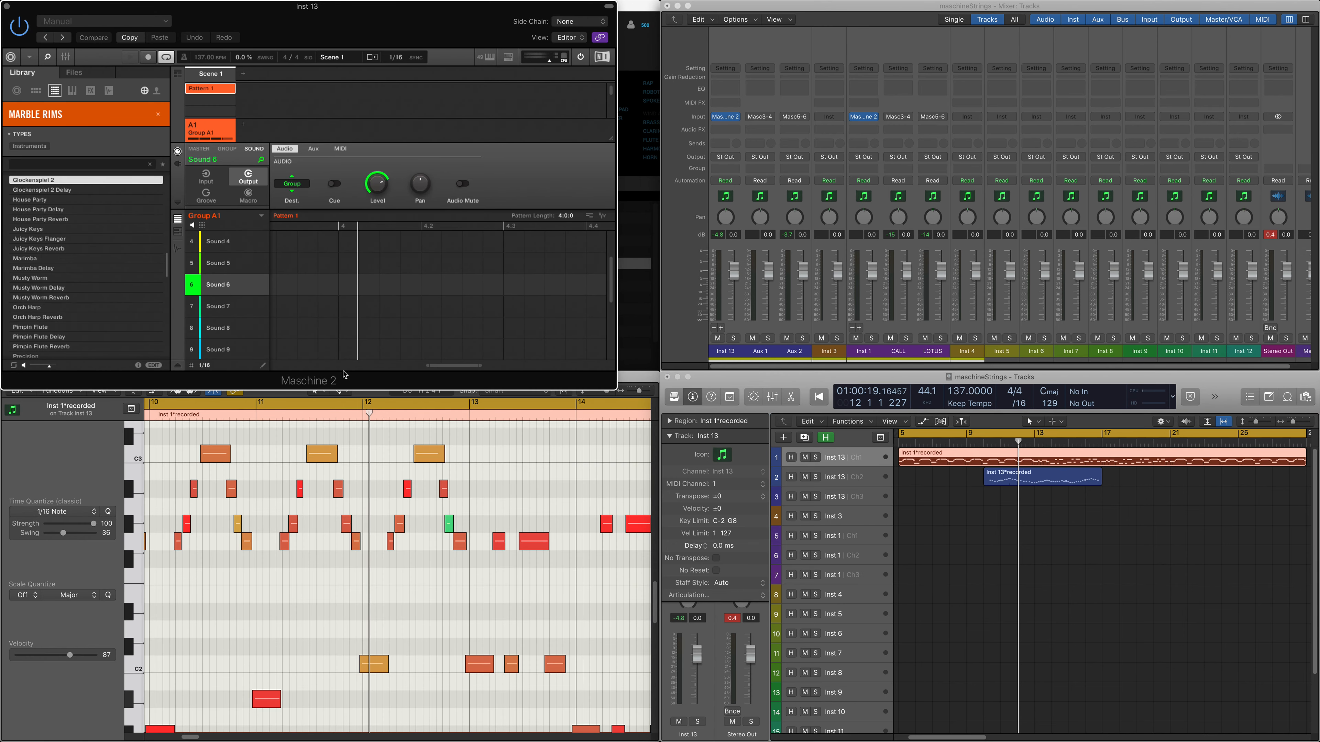
Step: Show the group-level settings of Group B1 in the Inst 1 Maschine and switch its scene overview to the timeline view
{"action": "left_click", "coordinate": [878, 324]}
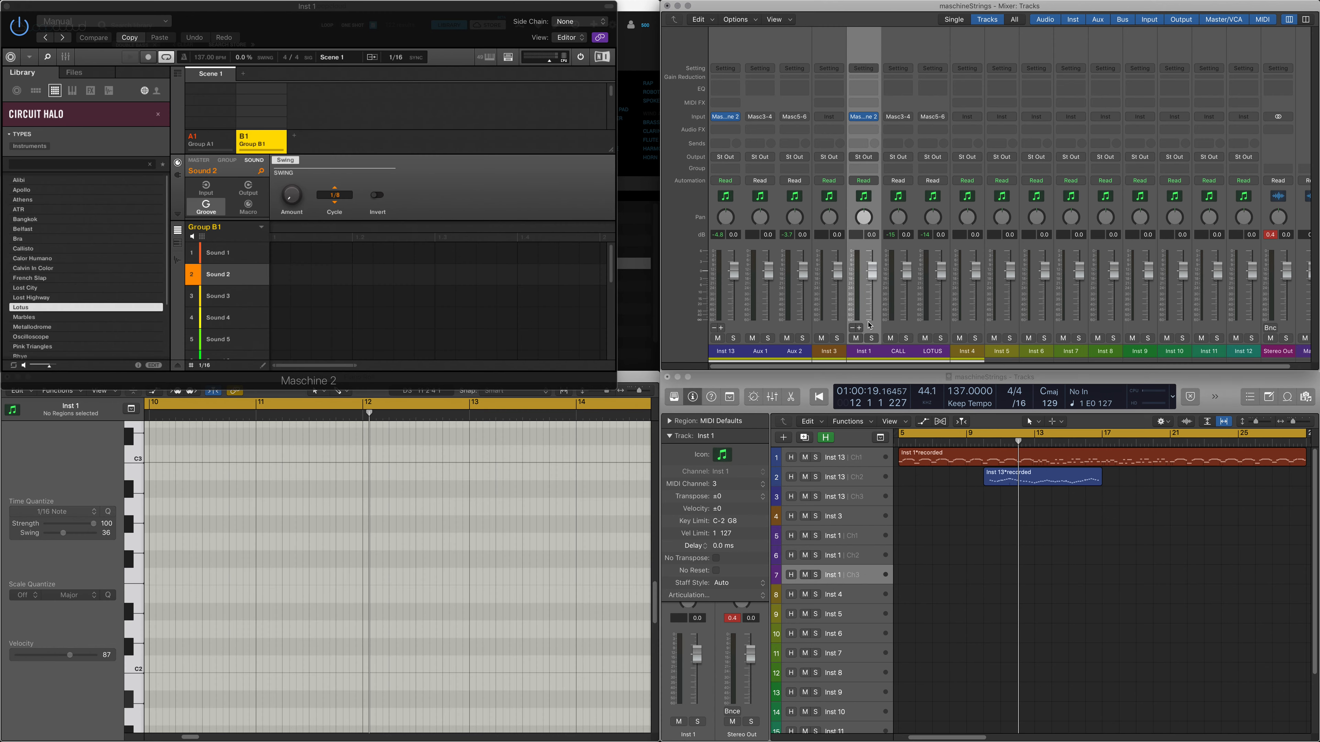
{"action": "left_click", "coordinate": [194, 142]}
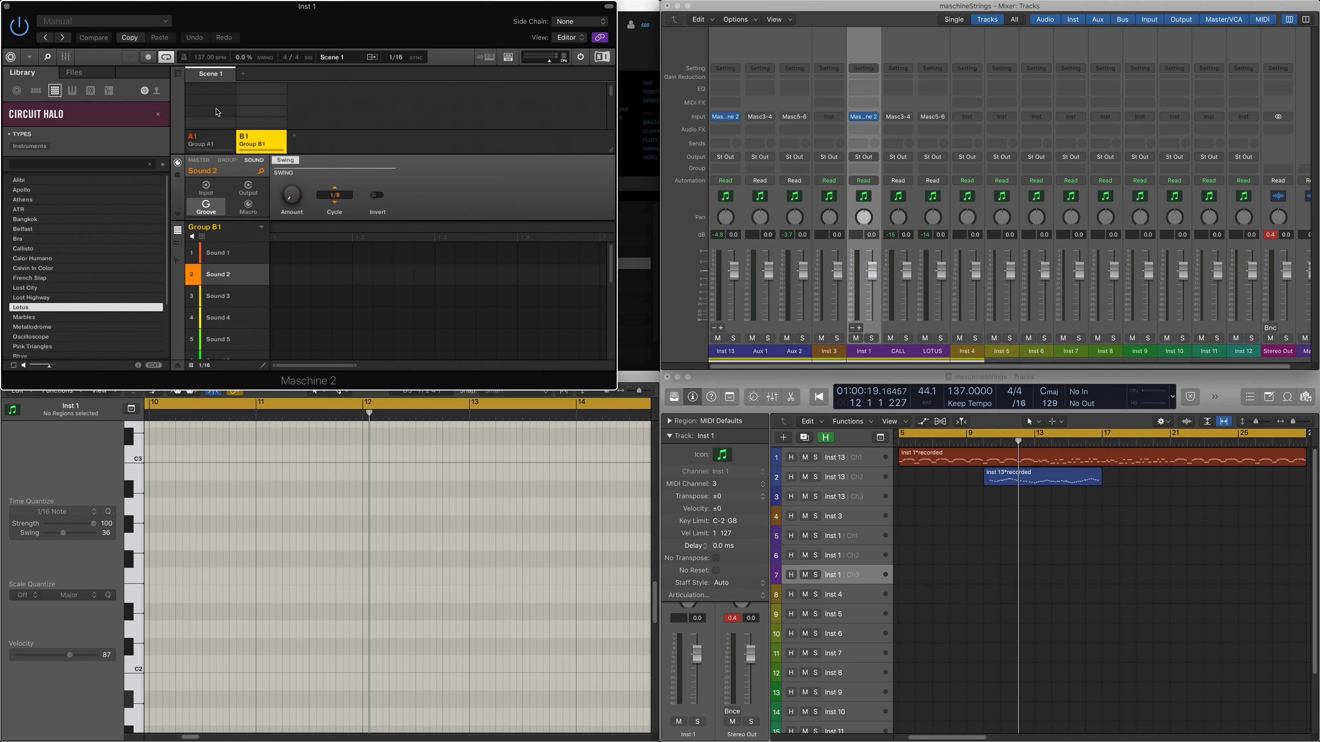
{"action": "left_click", "coordinate": [227, 161]}
{"action": "left_click", "coordinate": [201, 161]}
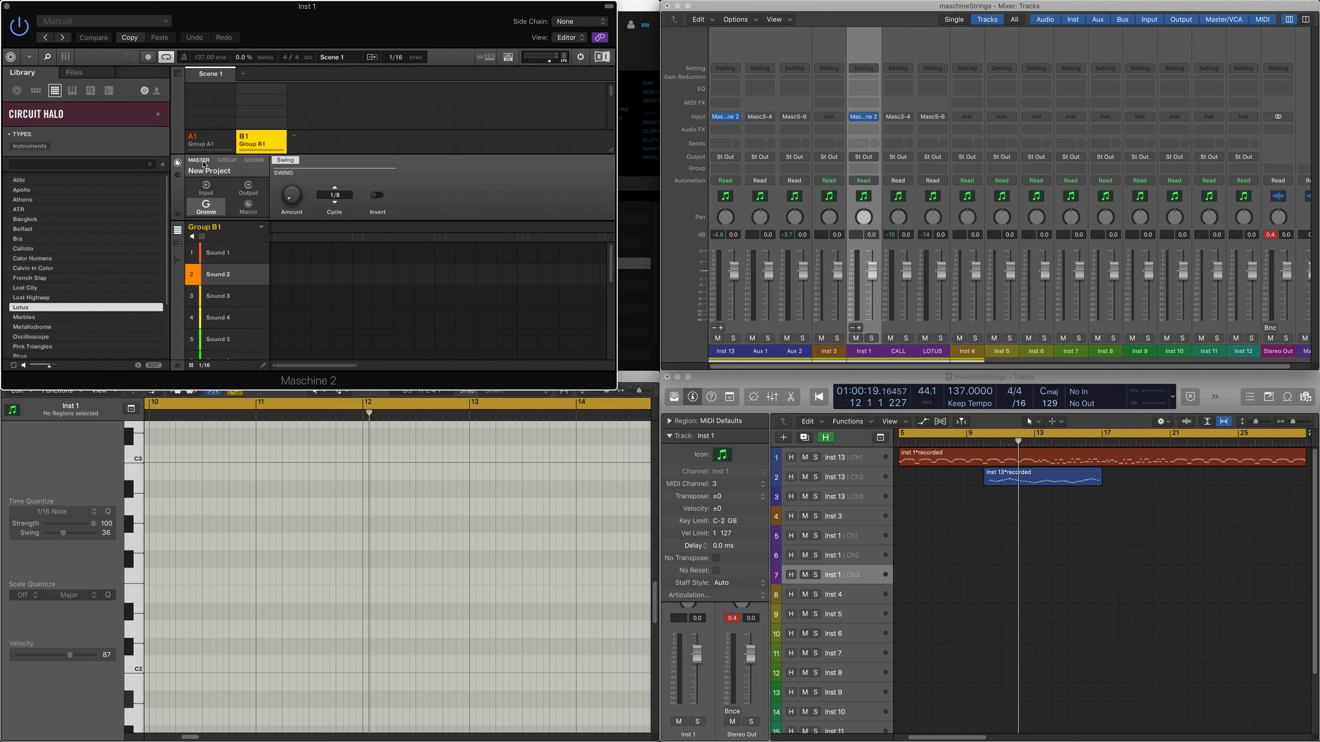
{"action": "left_click", "coordinate": [231, 165]}
{"action": "left_click", "coordinate": [231, 302]}
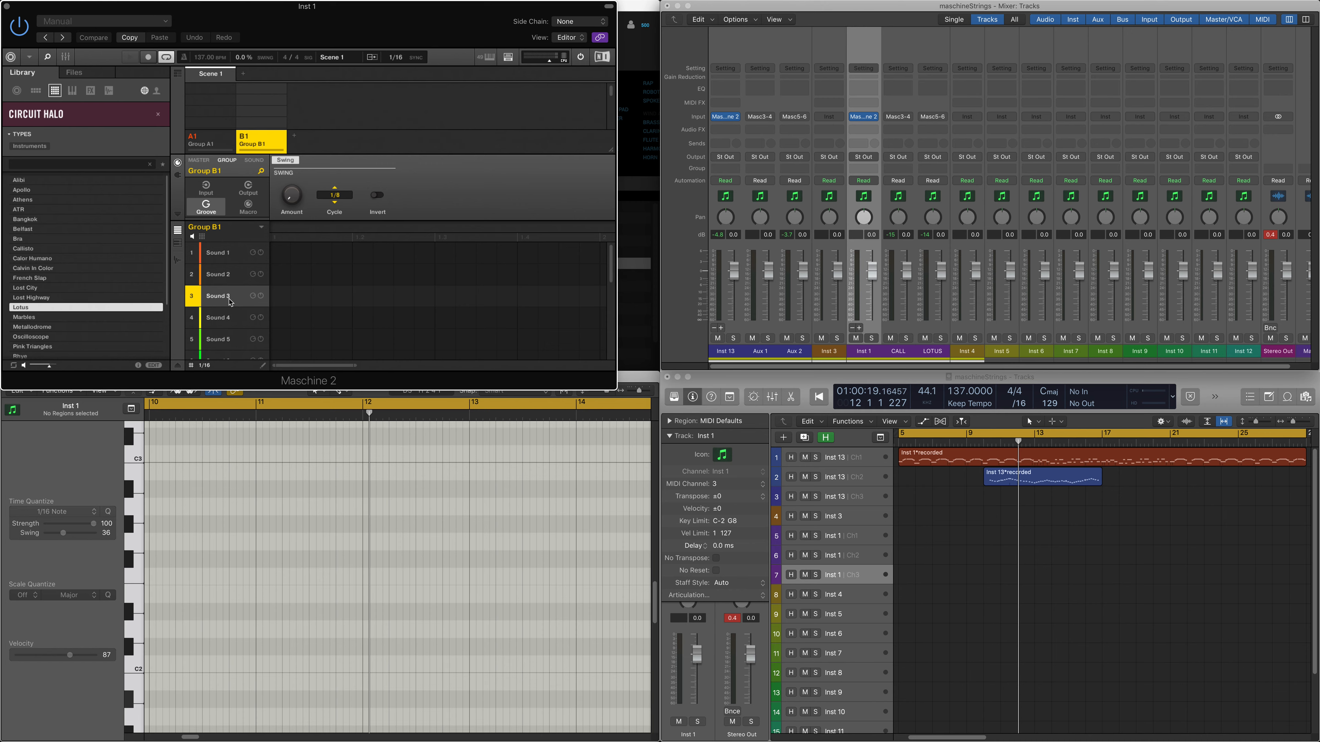
{"action": "key", "text": "Tab"}
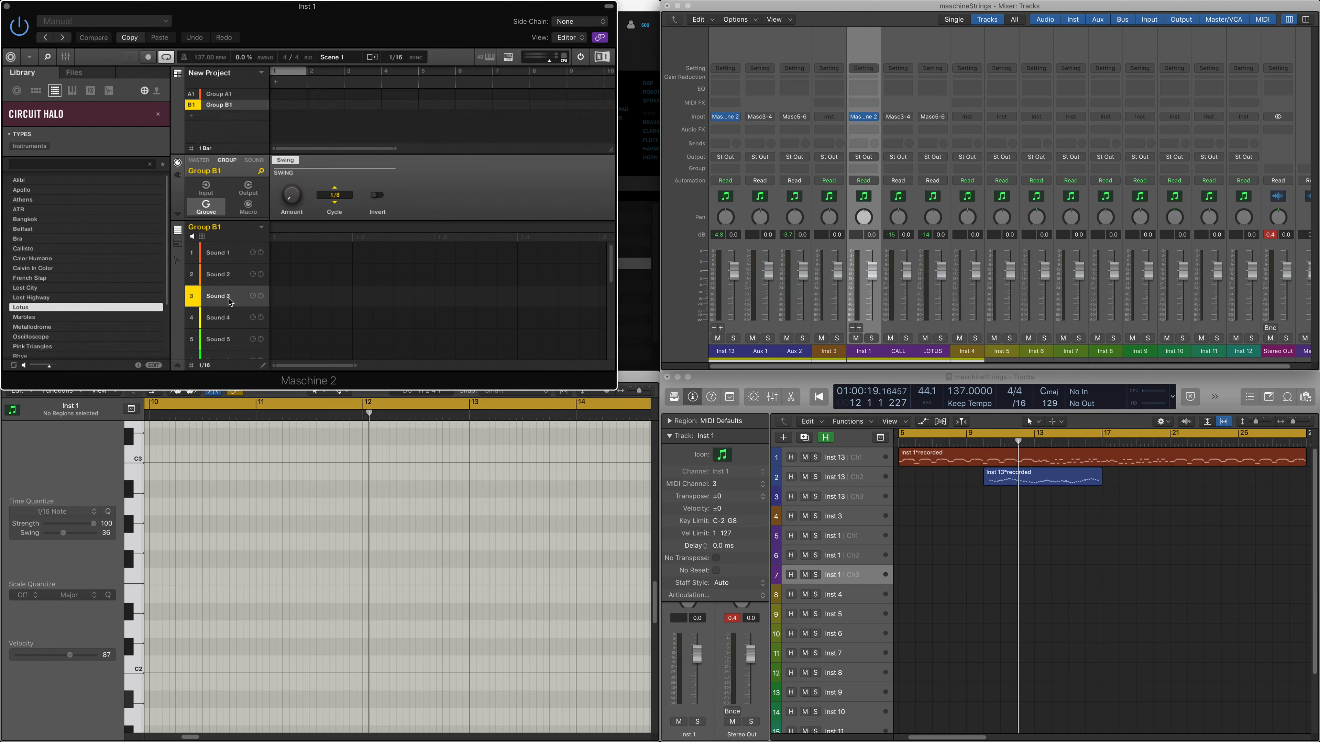